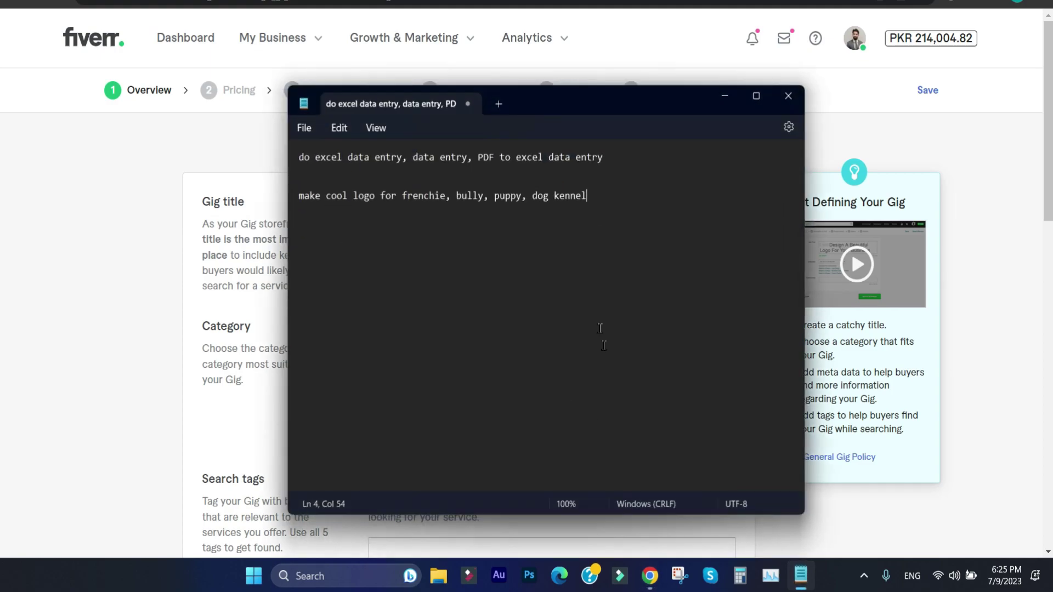
- Copy the line "do excel data entry, data entry, PDF to excel data entry" from the notes into the gig title
left_click_drag(603, 153, 262, 151)
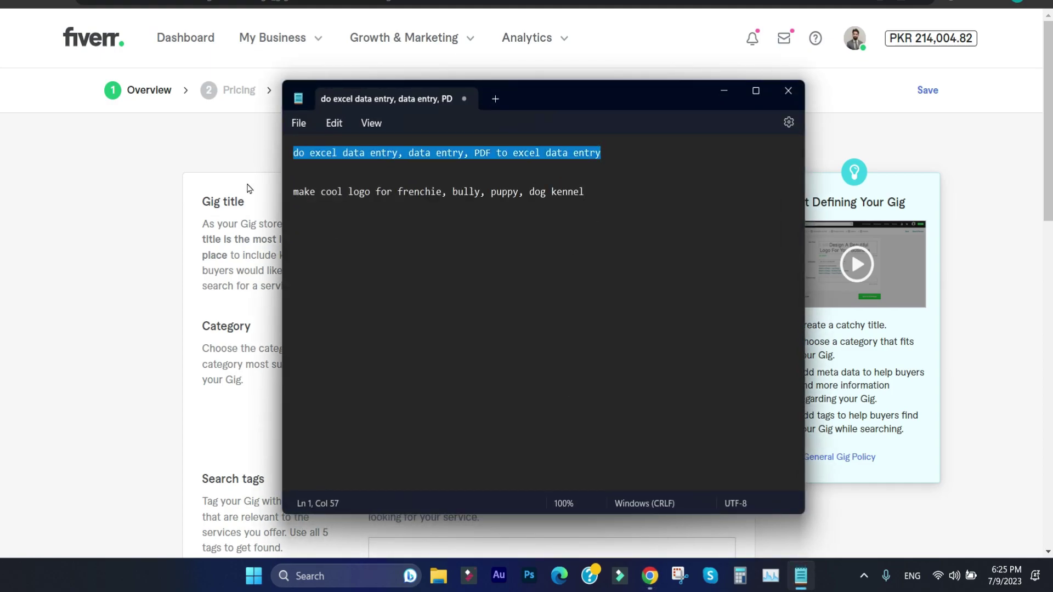
key("ctrl+c")
left_click(163, 300)
left_click(561, 218)
key("ctrl+v")
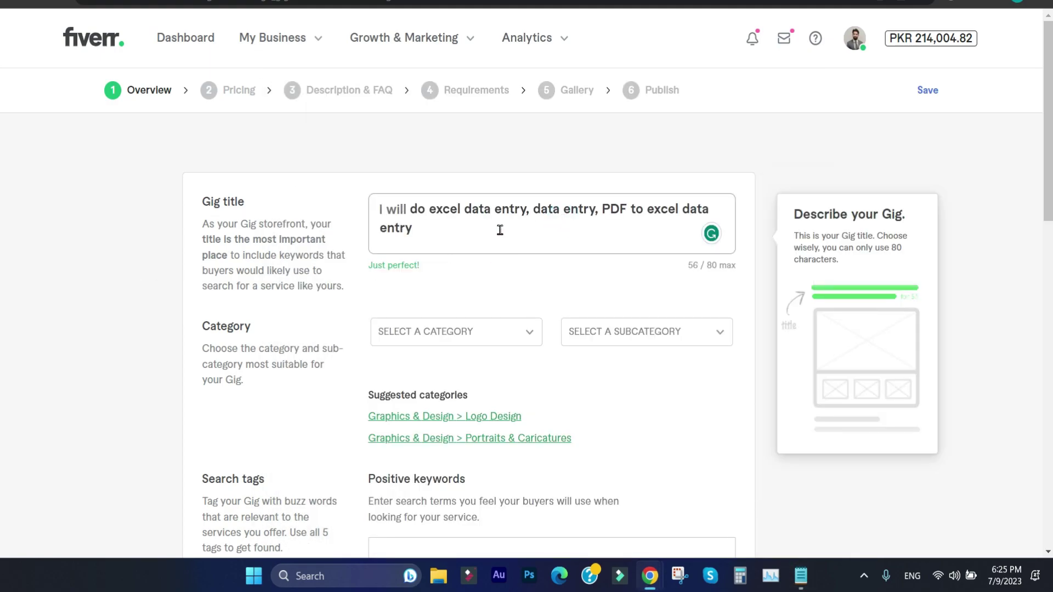
- Apply the suggested category Data > Data Entry to the gig
scroll(485, 304, "down", 3)
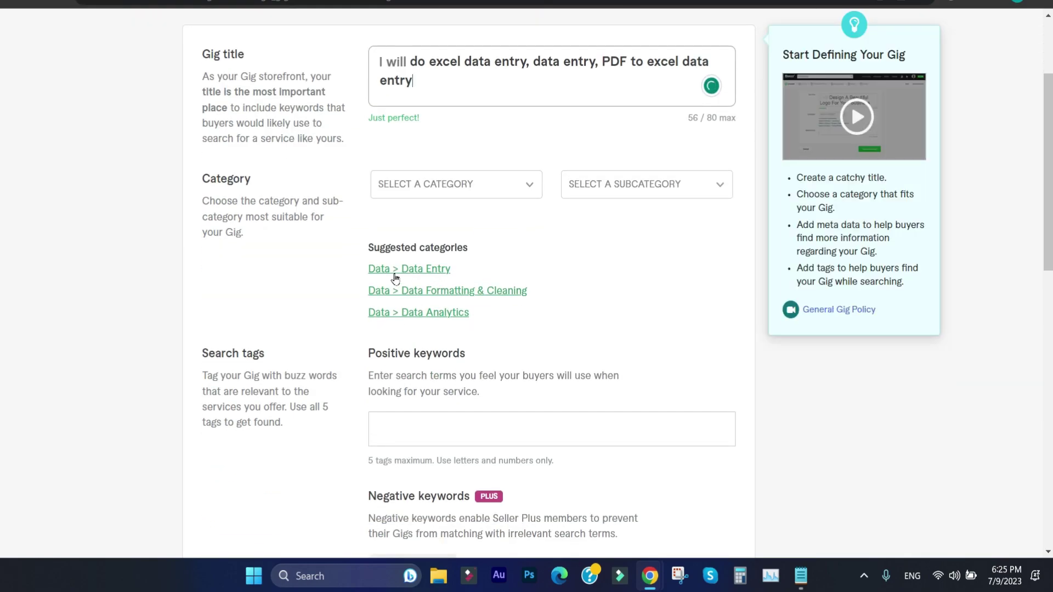
left_click_drag(372, 252, 474, 252)
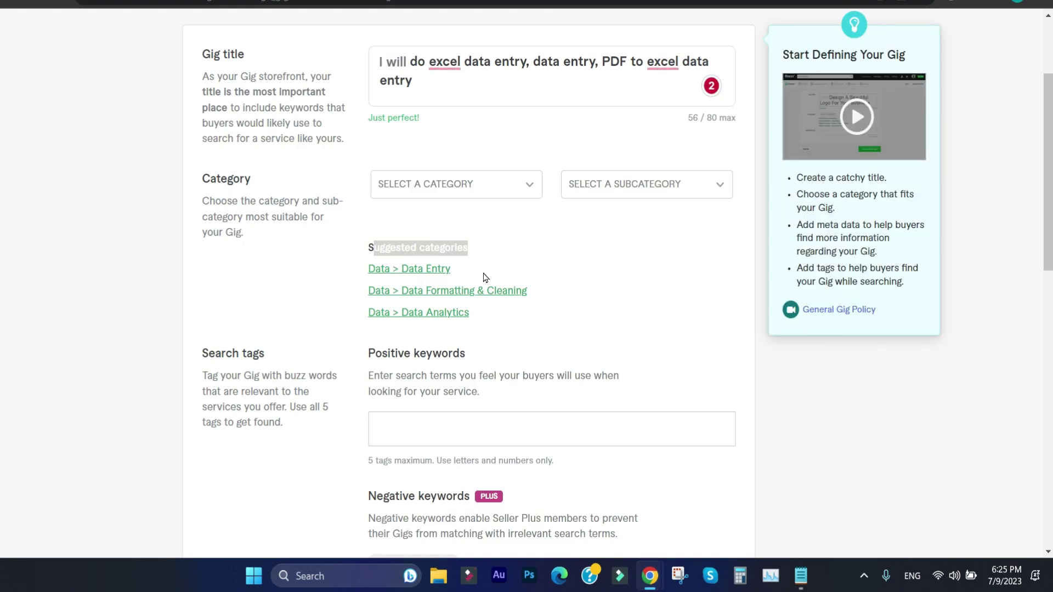
left_click(425, 272)
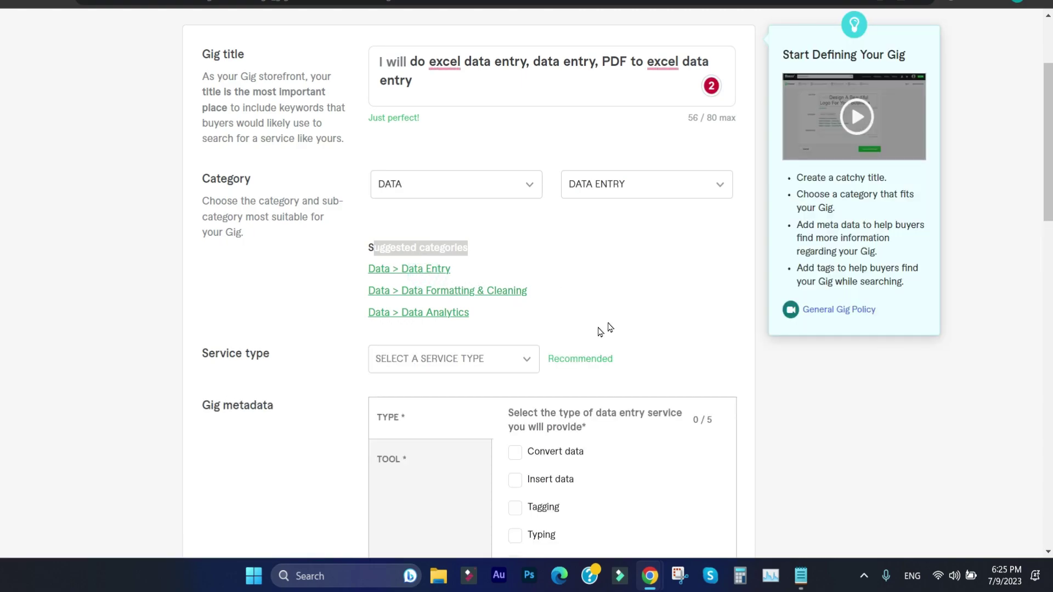
- Set the gig's service type to Copy Paste
scroll(589, 337, "down", 3)
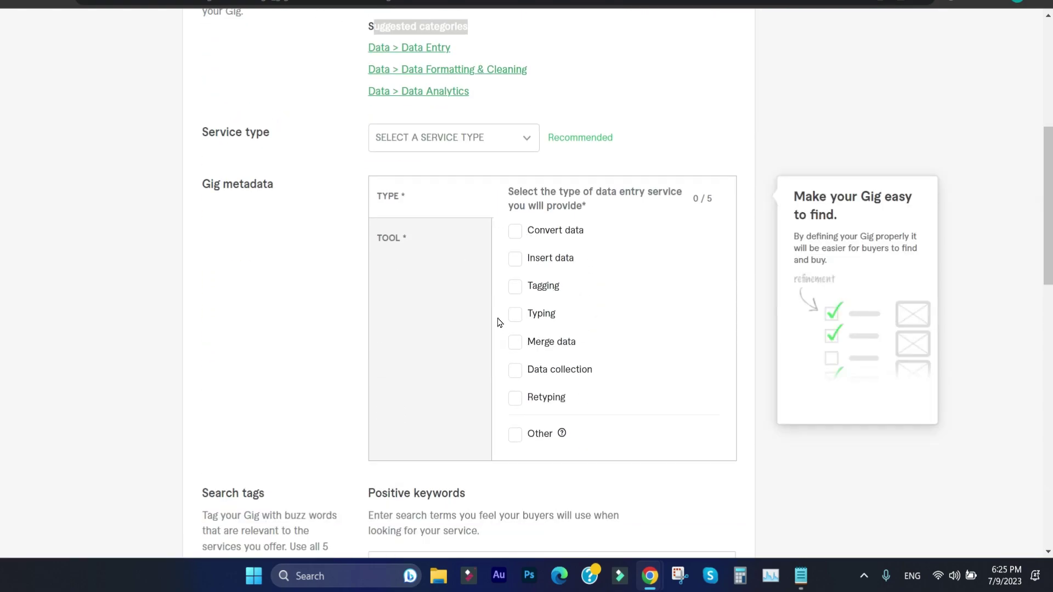
scroll(518, 280, "down", 6)
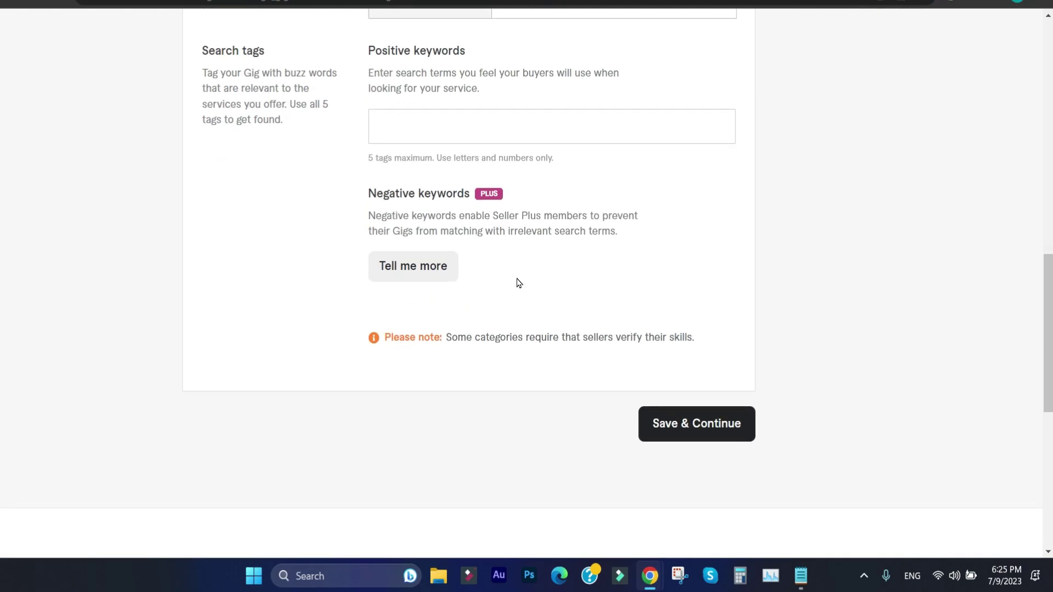
scroll(519, 281, "up", 11)
scroll(518, 282, "up", 1)
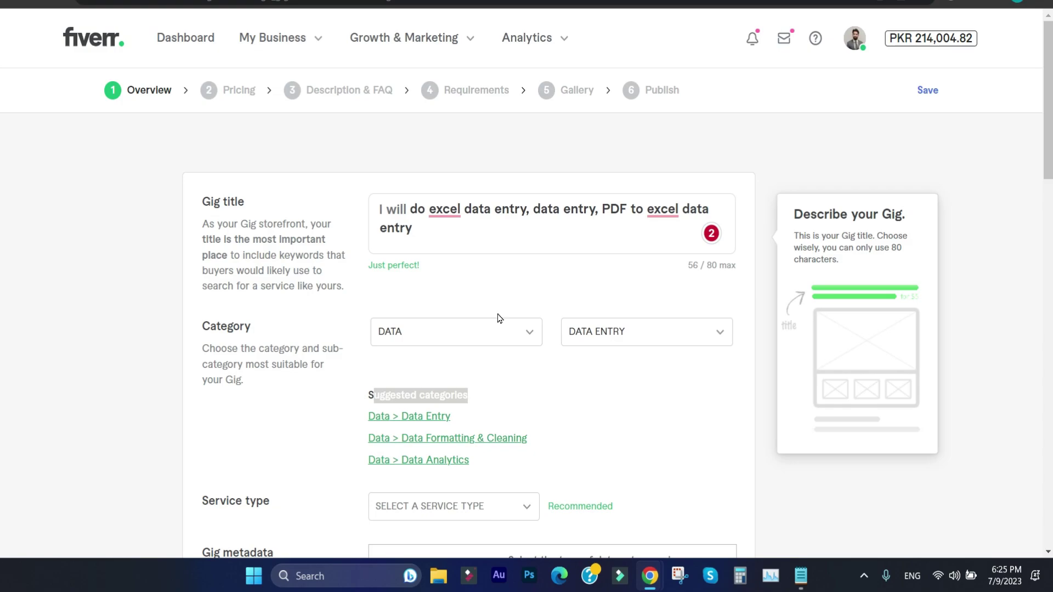
scroll(499, 371, "down", 5)
left_click(428, 212)
left_click(342, 239)
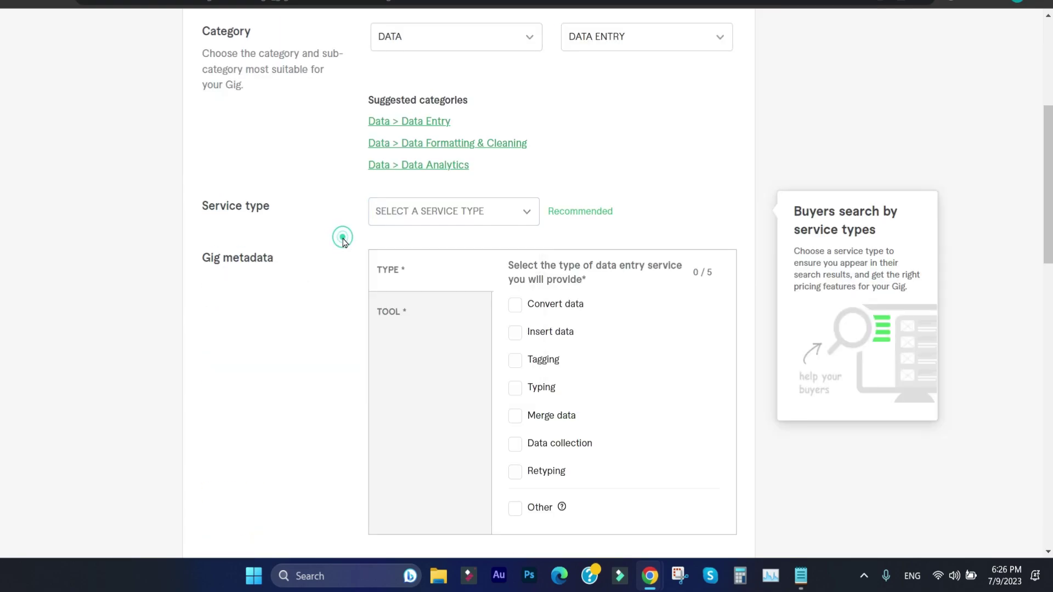
left_click(416, 215)
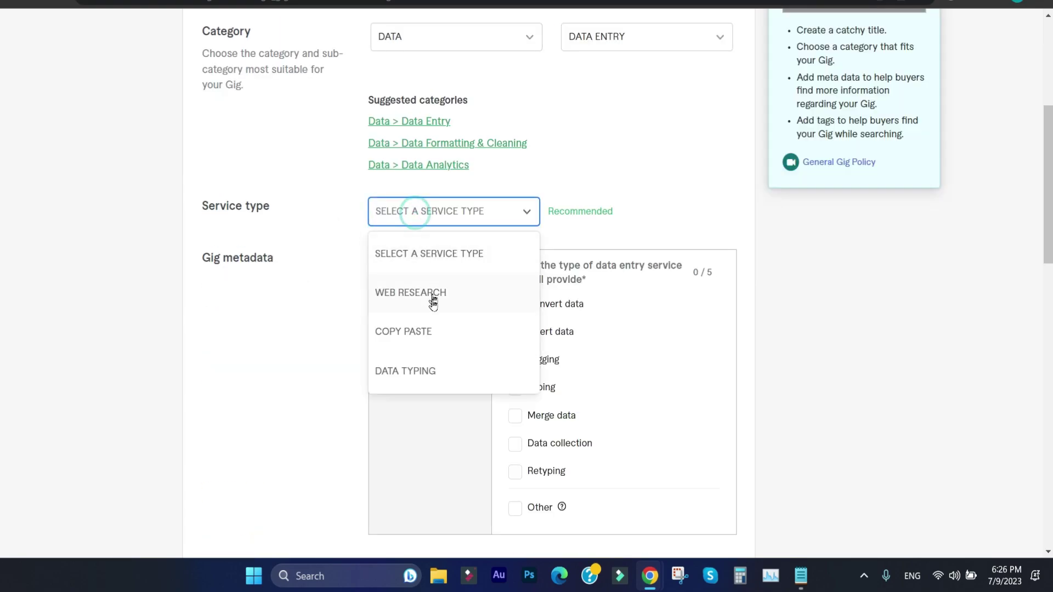
left_click(440, 342)
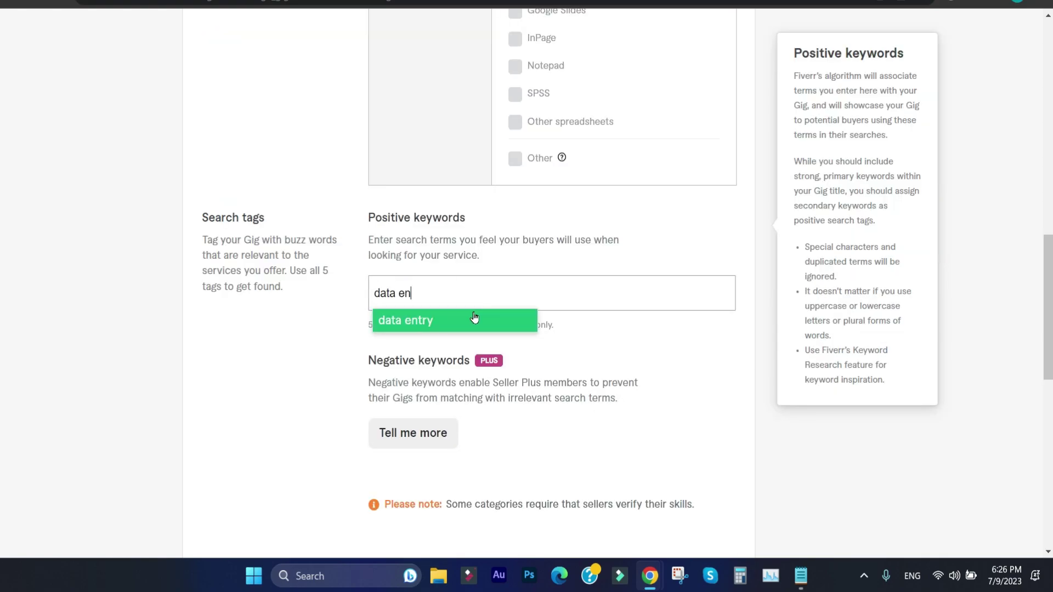
- Add "data entry" as a positive keyword tag, save the overview and continue to pricing
left_click(470, 318)
scroll(442, 369, "down", 3)
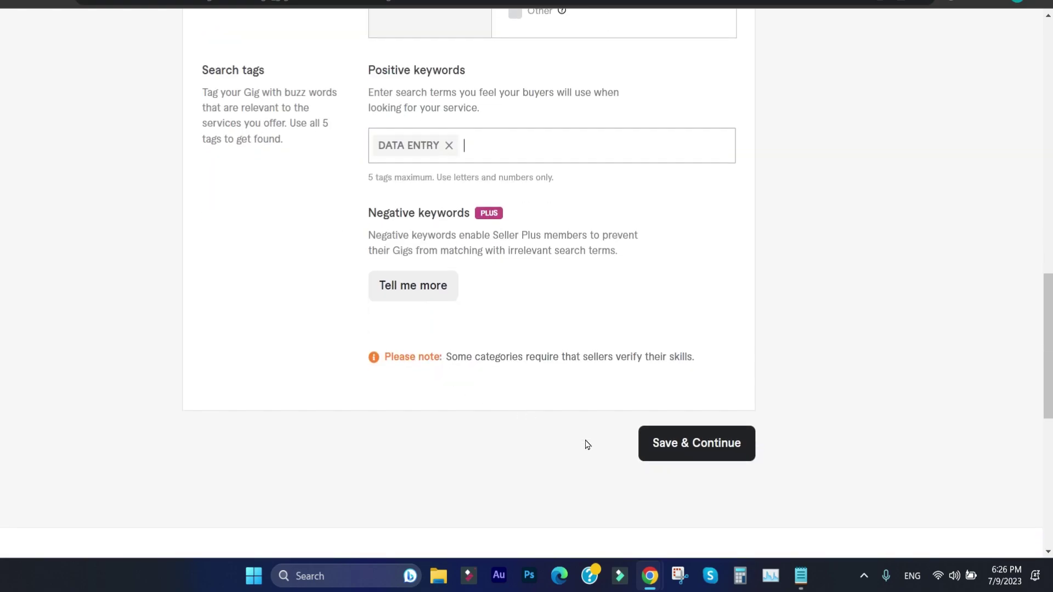
left_click(687, 447)
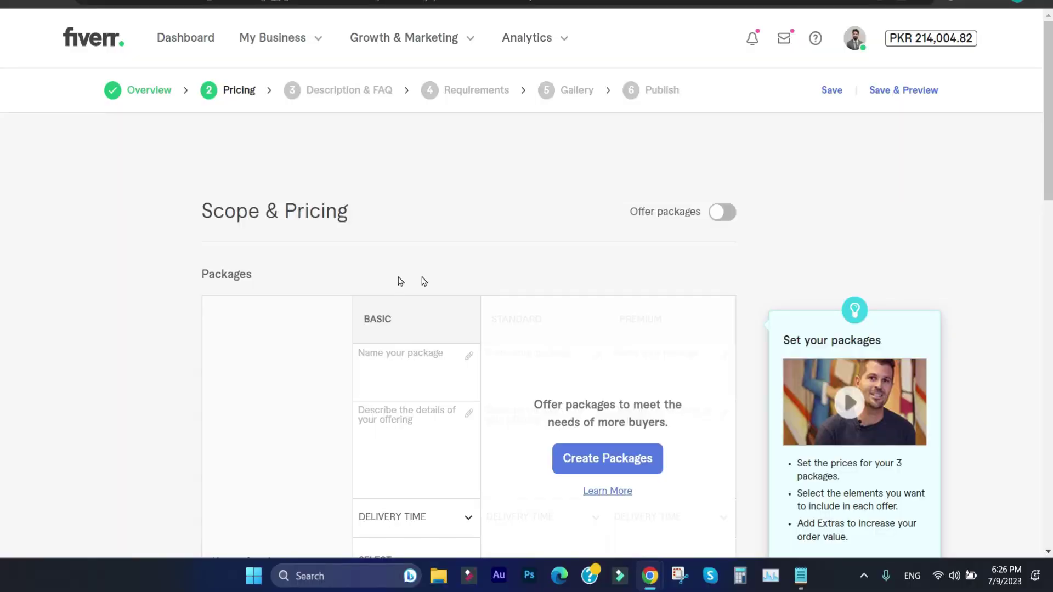
- Enable offering Basic, Standard and Premium packages for the gig
left_click(722, 214)
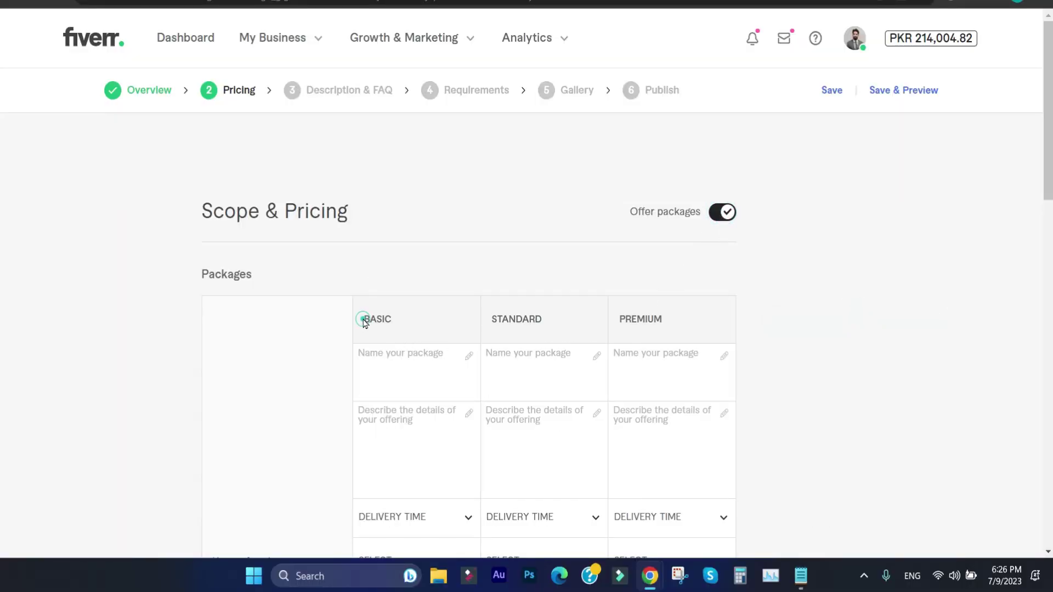
left_click_drag(363, 319, 637, 323)
left_click(589, 324)
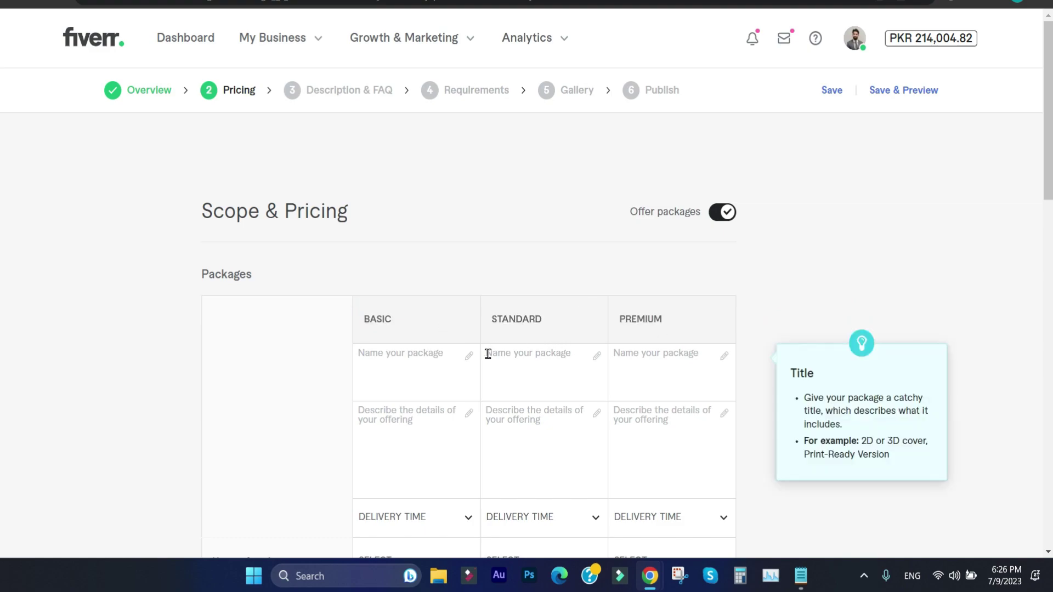
- Name the three packages BASIC, STANDARD and PREMIUM, matching their column headings
scroll(475, 357, "down", 3)
left_click_drag(400, 170, 362, 178)
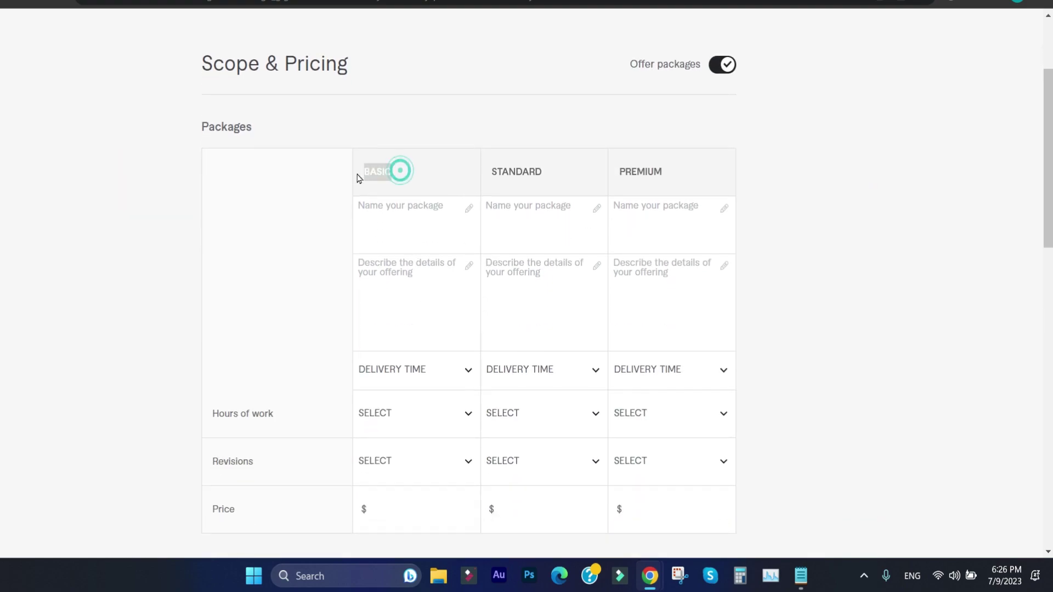
left_click(419, 235)
key("ctrl+v")
left_click_drag(545, 171, 484, 174)
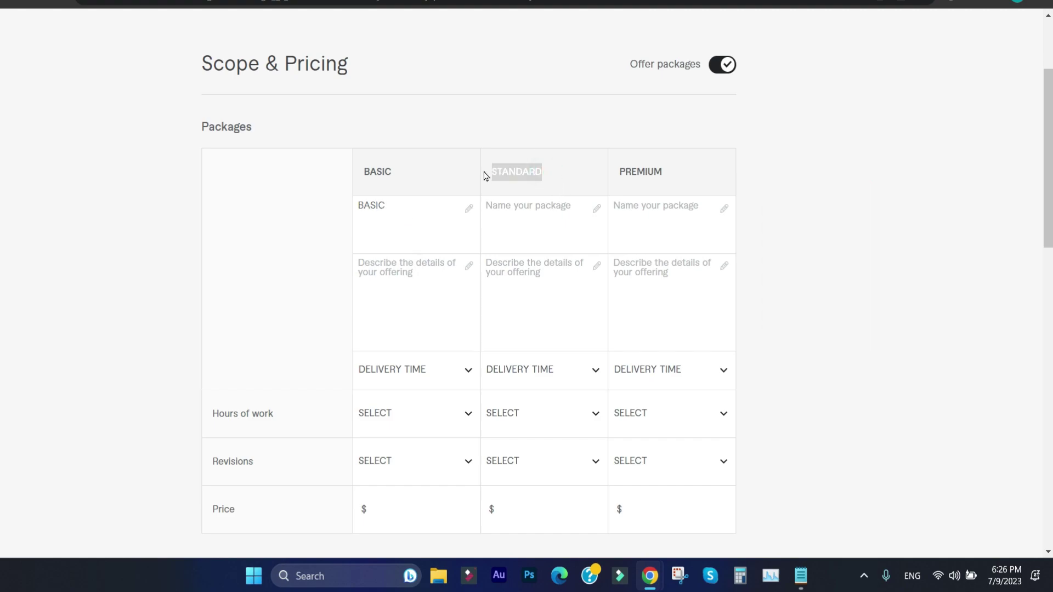
left_click(549, 236)
key("ctrl+v")
left_click_drag(666, 171, 614, 175)
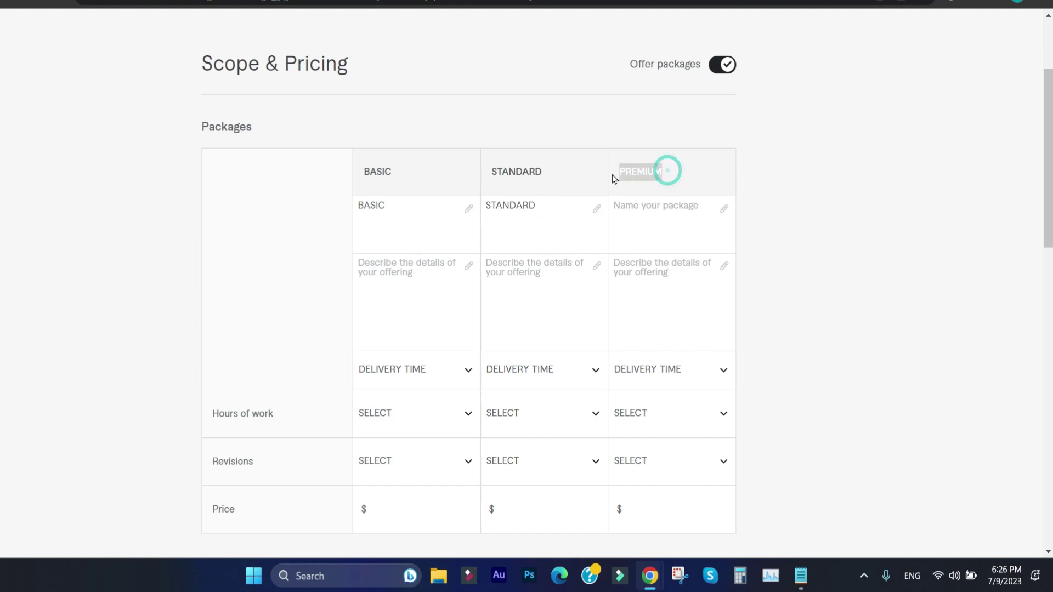
left_click(679, 232)
key("ctrl+v")
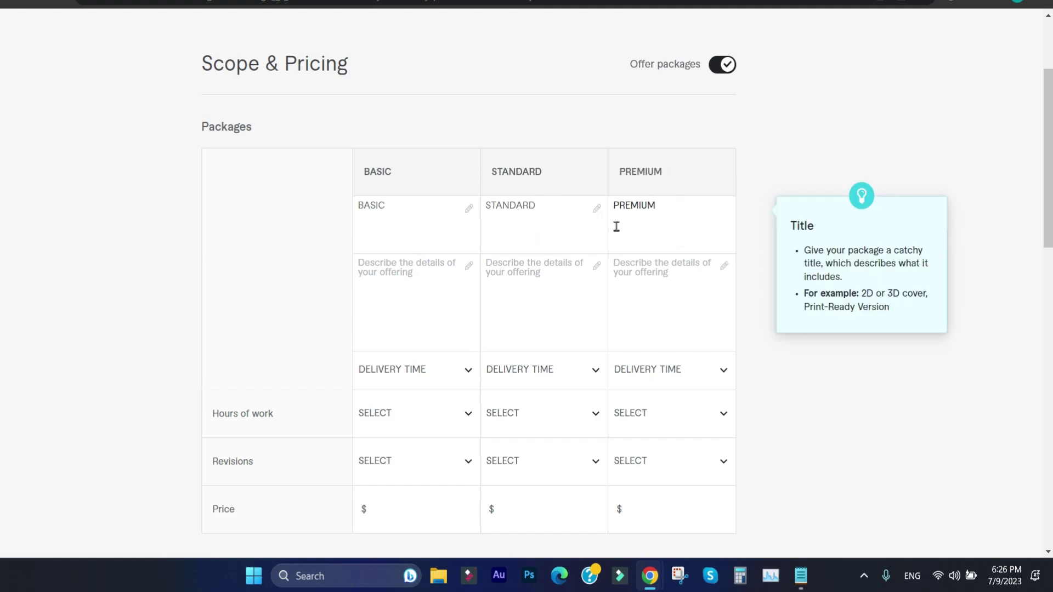
- Examine how an existing website gig fills in its package descriptions, delivery times and revisions, compared with the new gig's package table
scroll(301, 258, "down", 3)
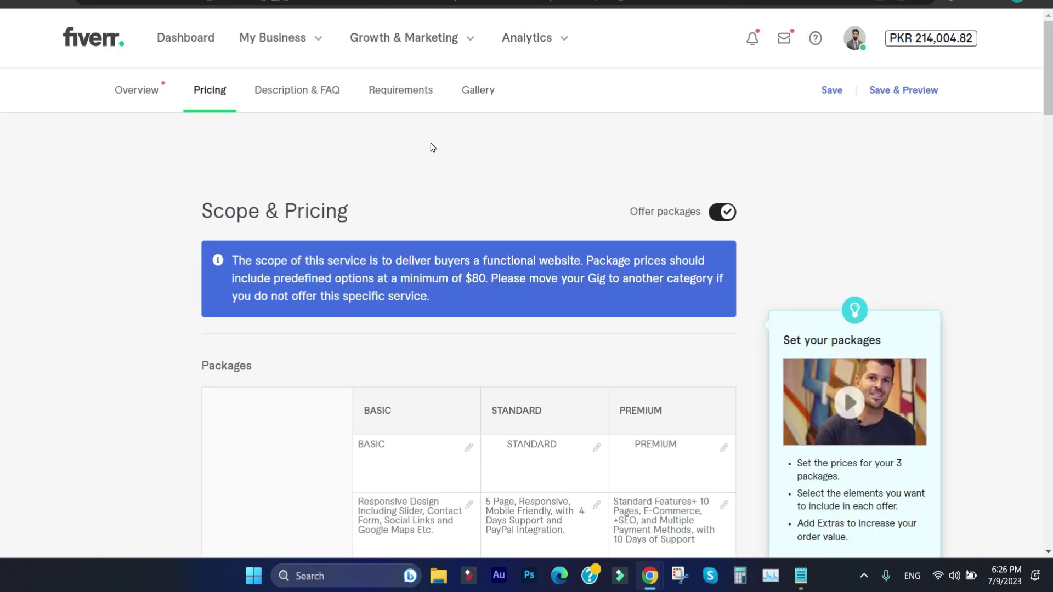
scroll(346, 357, "down", 10)
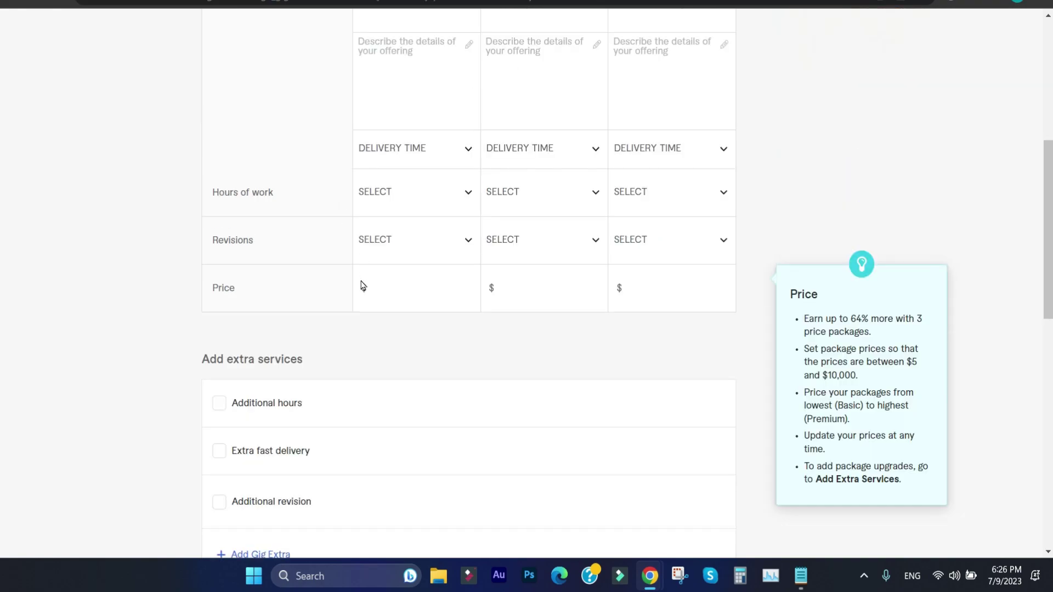
scroll(360, 284, "up", 6)
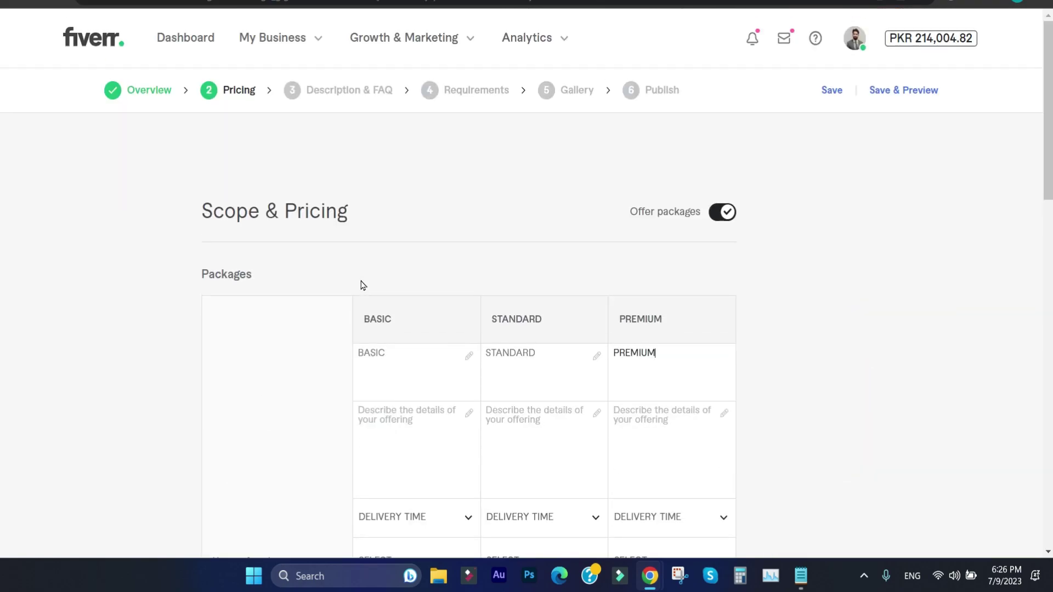
scroll(385, 321, "down", 4)
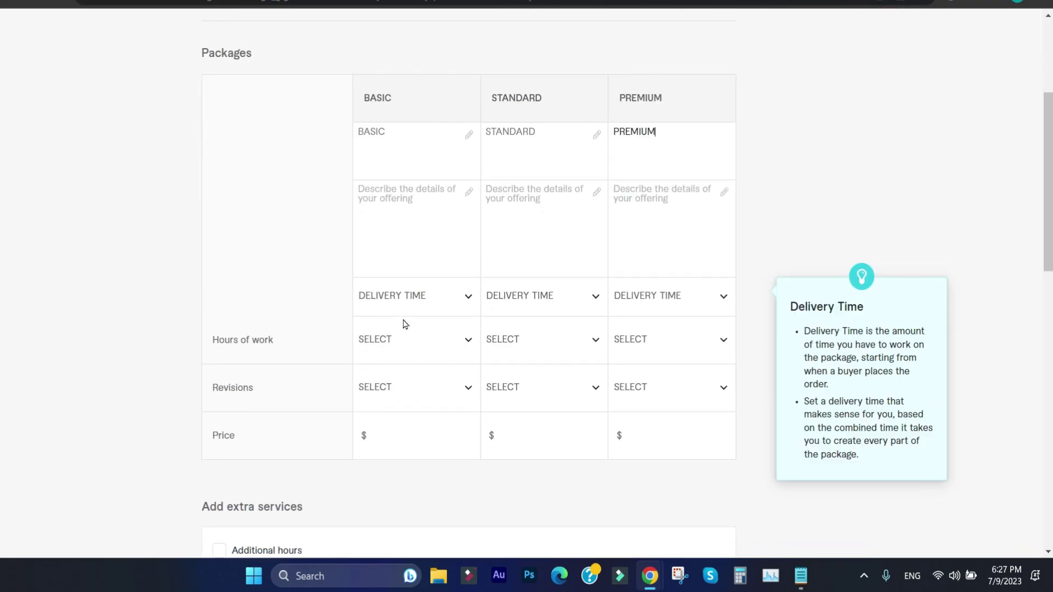
scroll(402, 342, "up", 4)
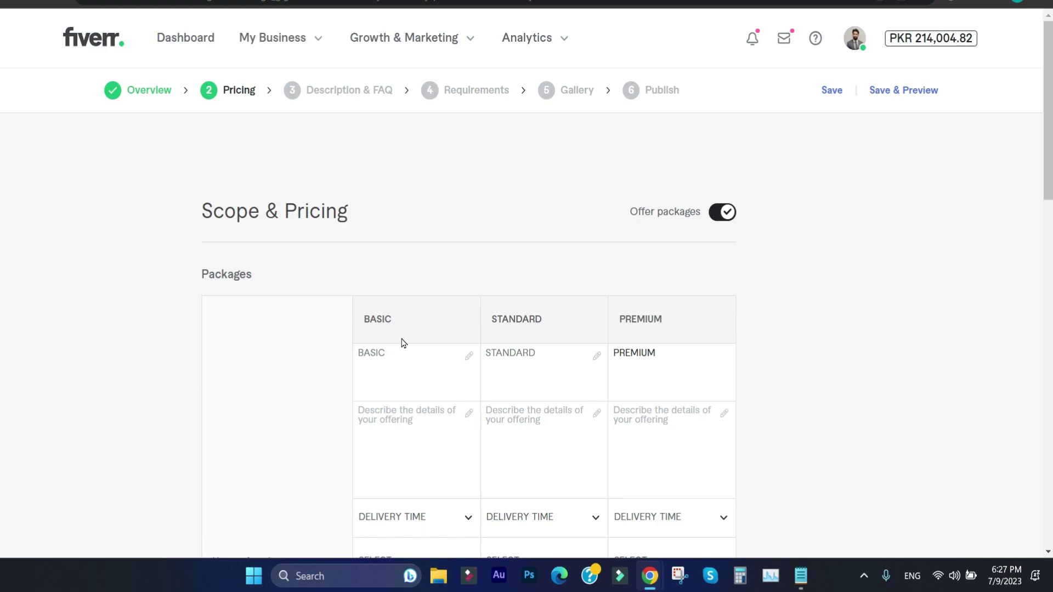
scroll(402, 345, "down", 1)
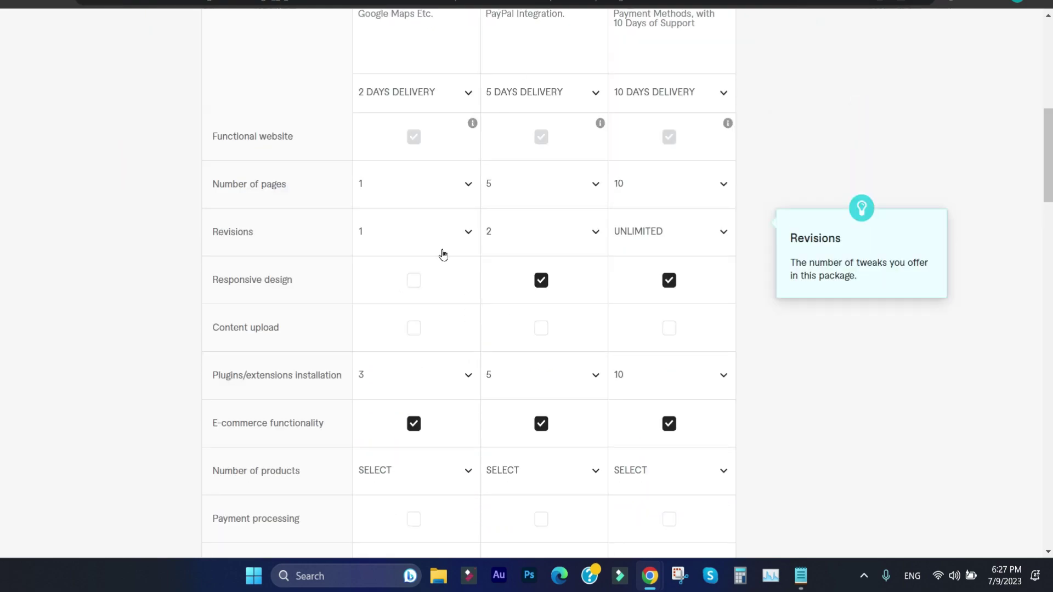
scroll(442, 253, "up", 2)
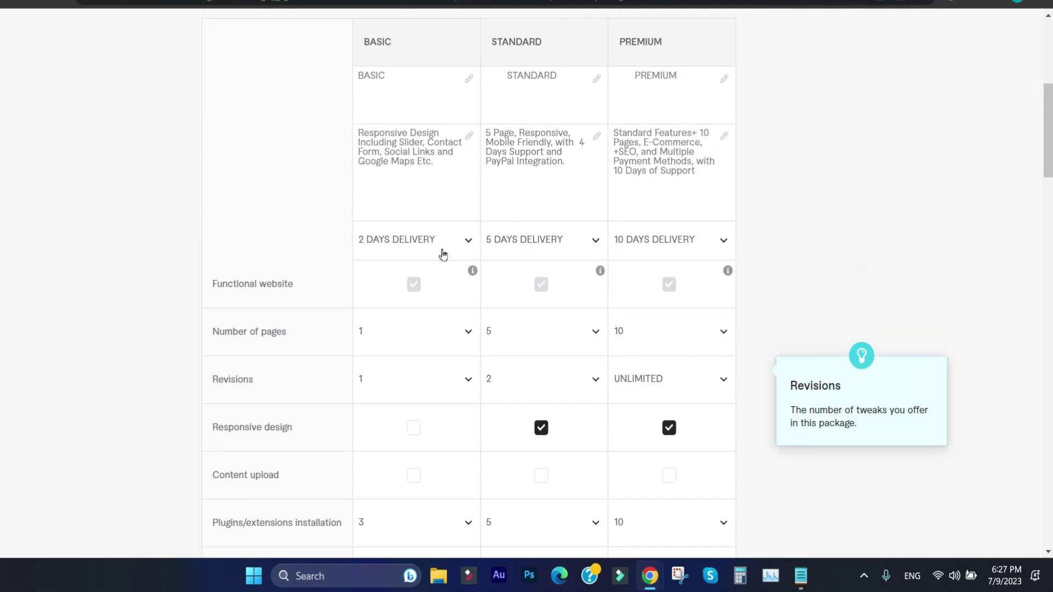
scroll(439, 251, "up", 1)
left_click(416, 224)
triple_click(416, 223)
left_click(445, 247)
left_click_drag(445, 244, 337, 213)
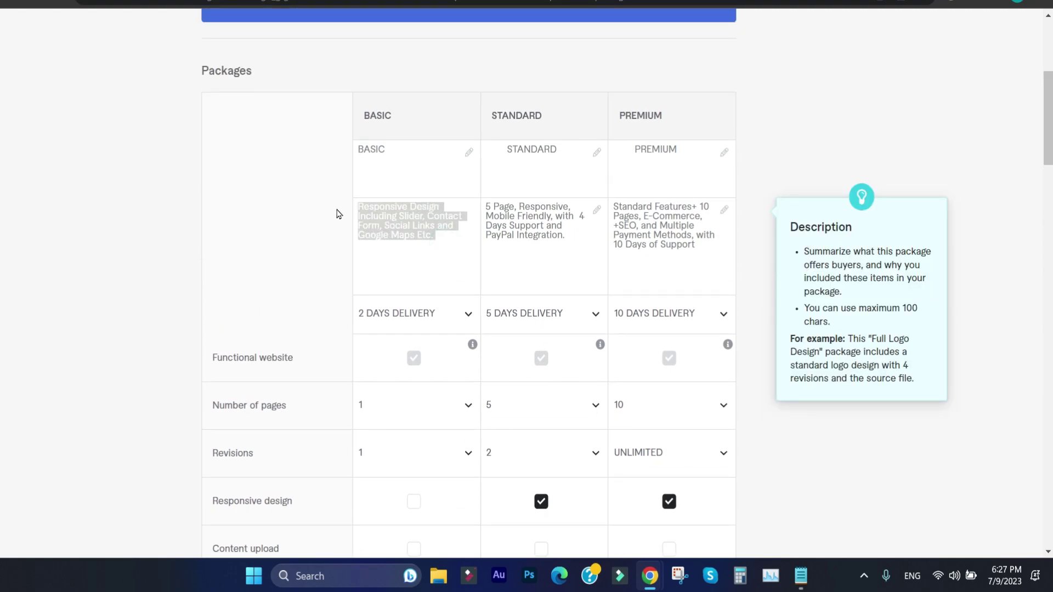
left_click(399, 228)
scroll(406, 241, "up", 4)
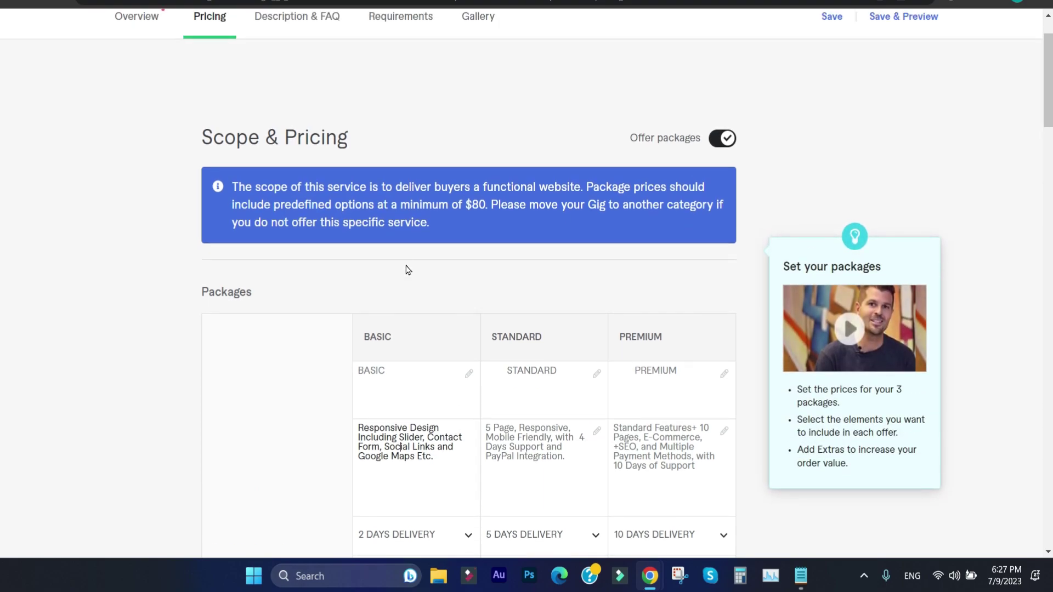
mouse_move(416, 440)
scroll(417, 440, "up", 2)
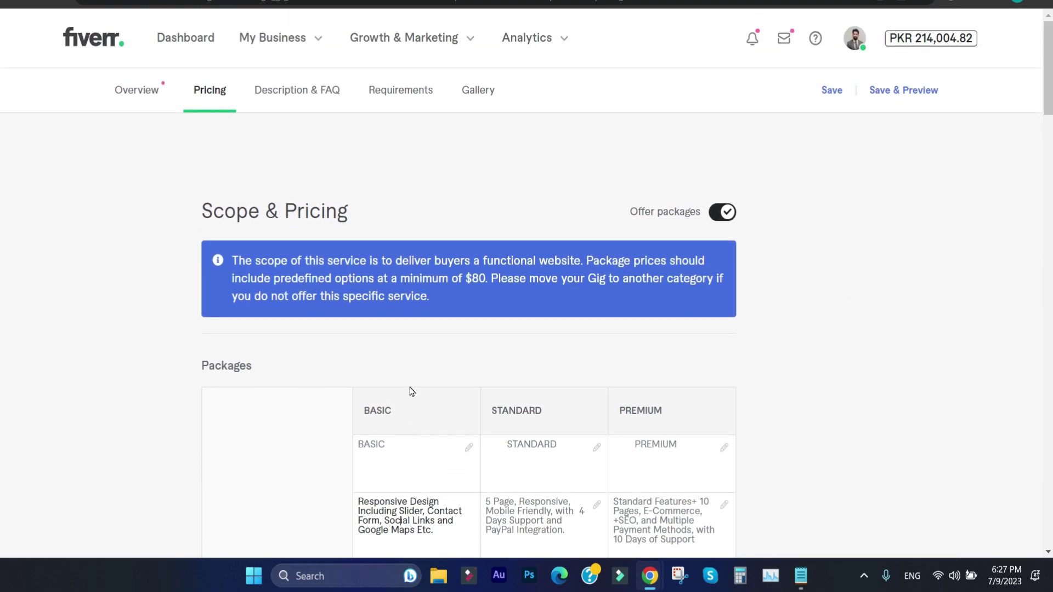
scroll(432, 349, "down", 2)
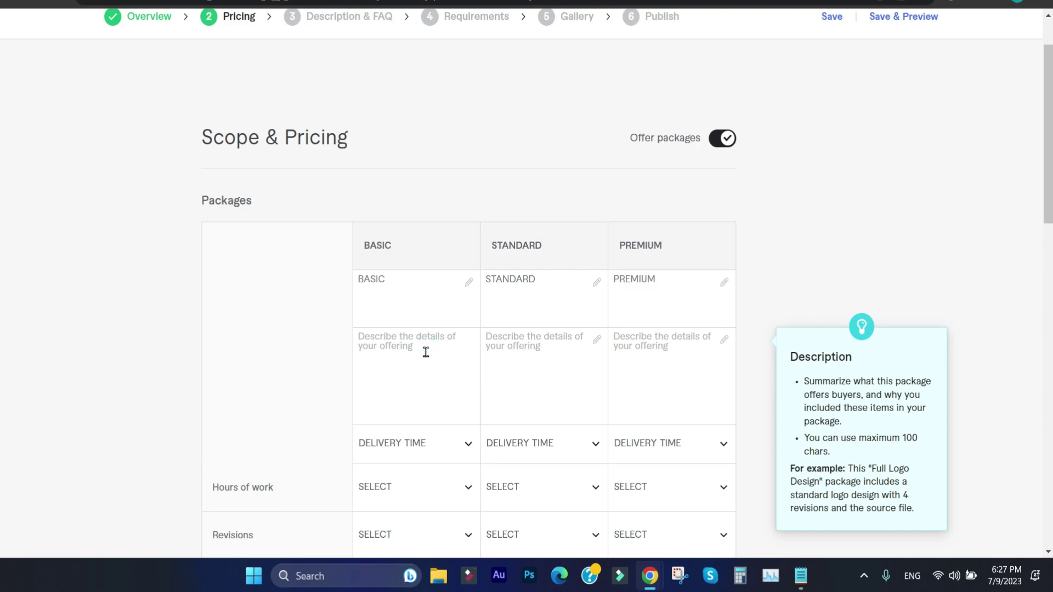
scroll(426, 353, "down", 1)
left_click(423, 307)
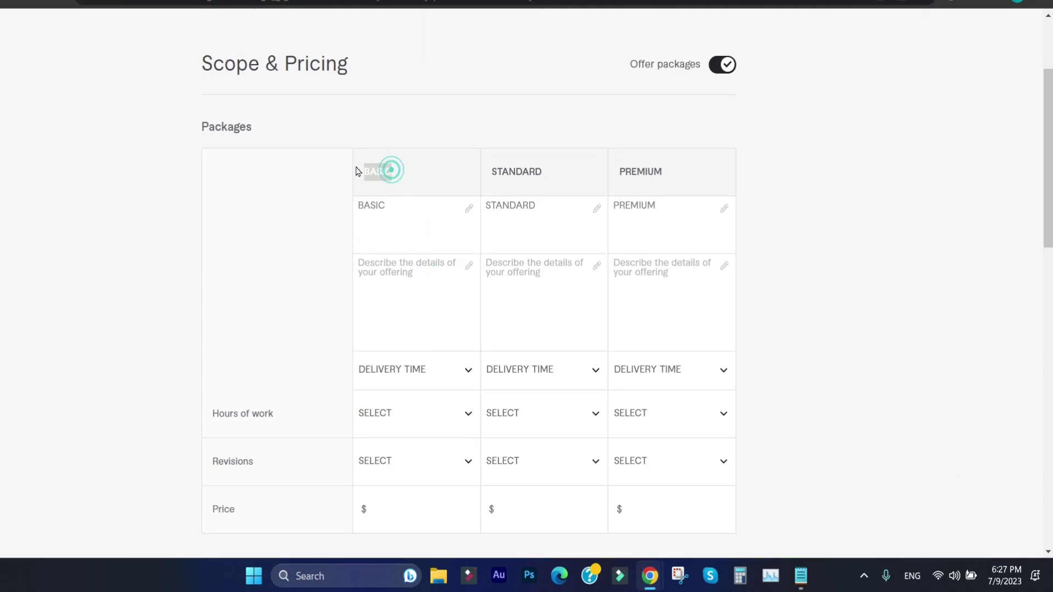
left_click(418, 323)
left_click_drag(567, 182, 501, 174)
double_click(667, 176)
left_click(634, 313)
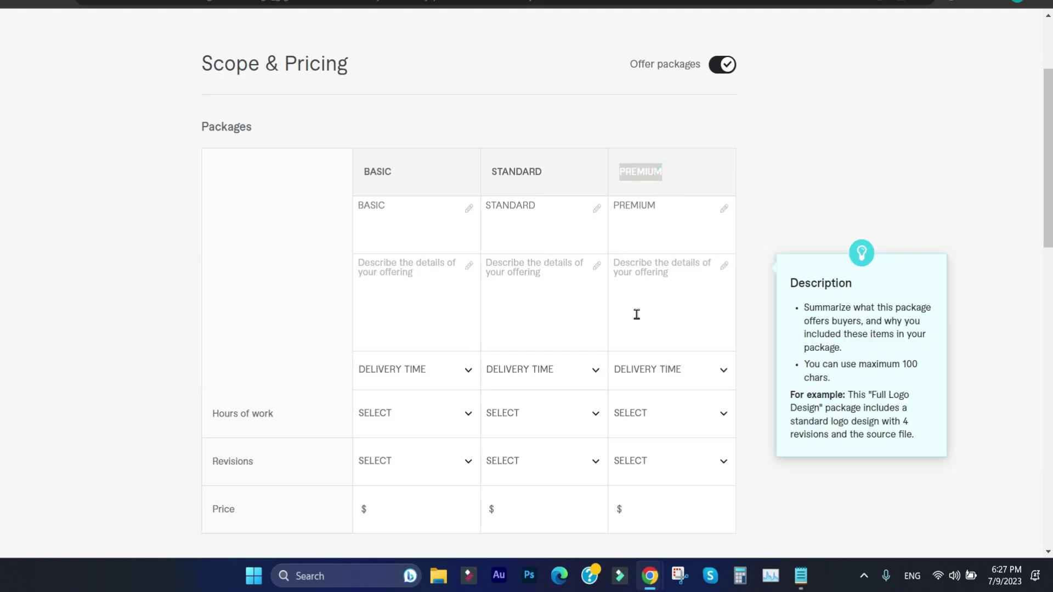
- Set the delivery time to 1 day for the Basic and Standard packages and 3 days for Premium
scroll(495, 303, "down", 3)
left_click(415, 223)
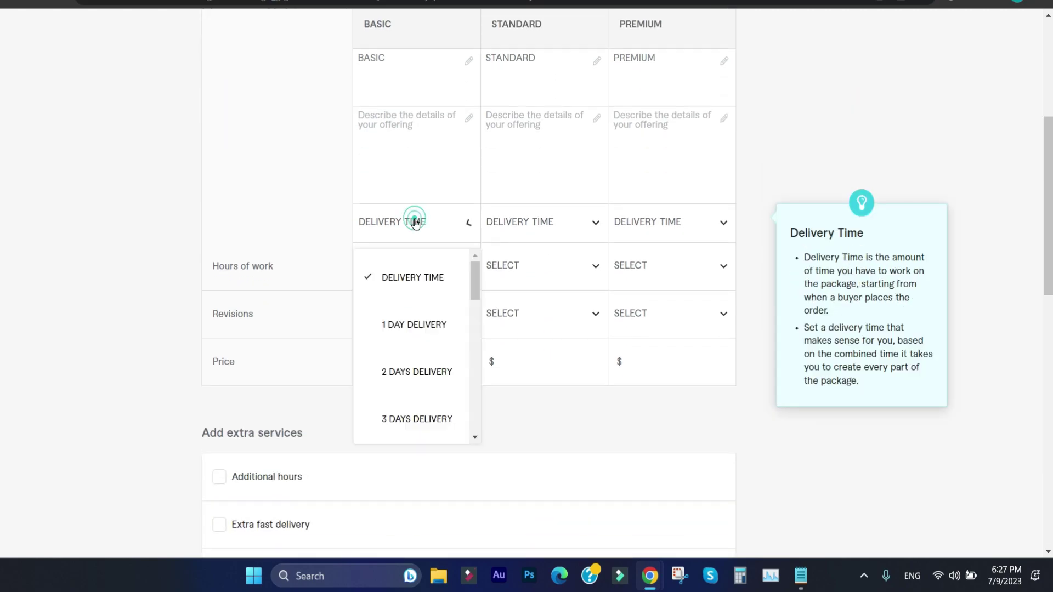
left_click(430, 329)
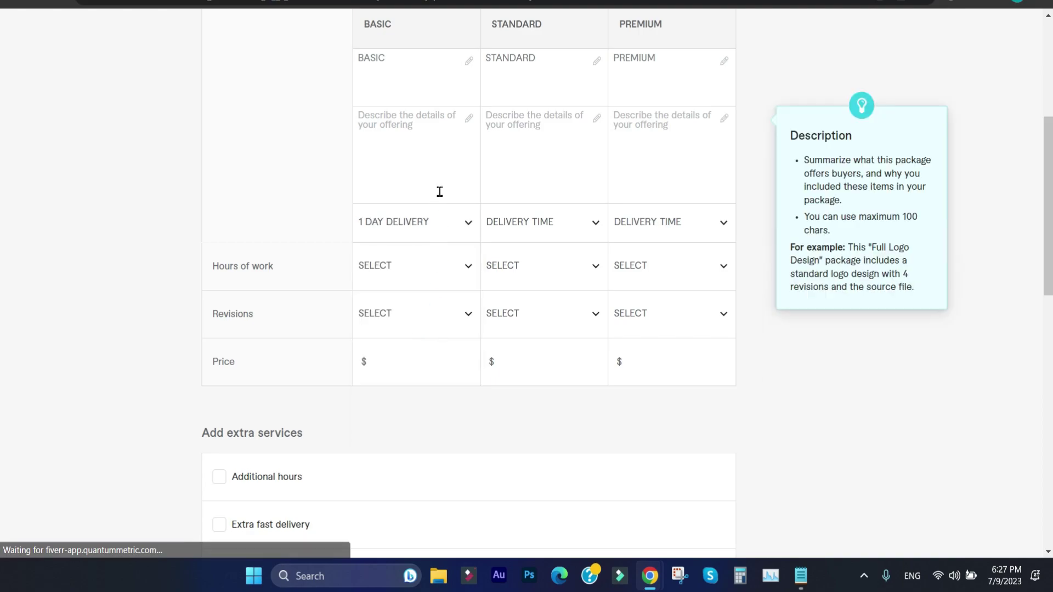
left_click(522, 215)
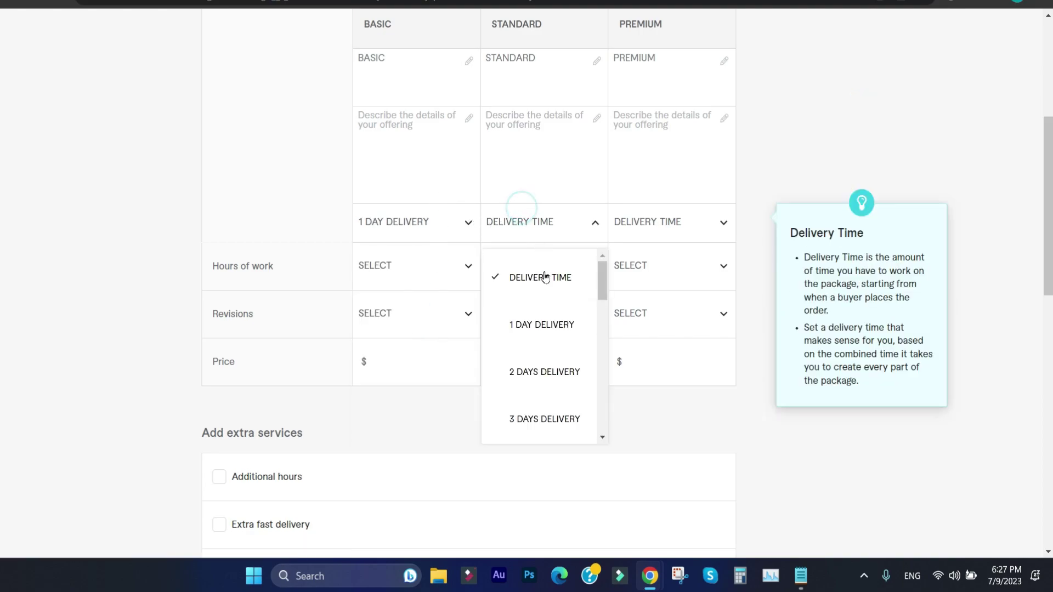
left_click(543, 336)
left_click(674, 234)
left_click(670, 416)
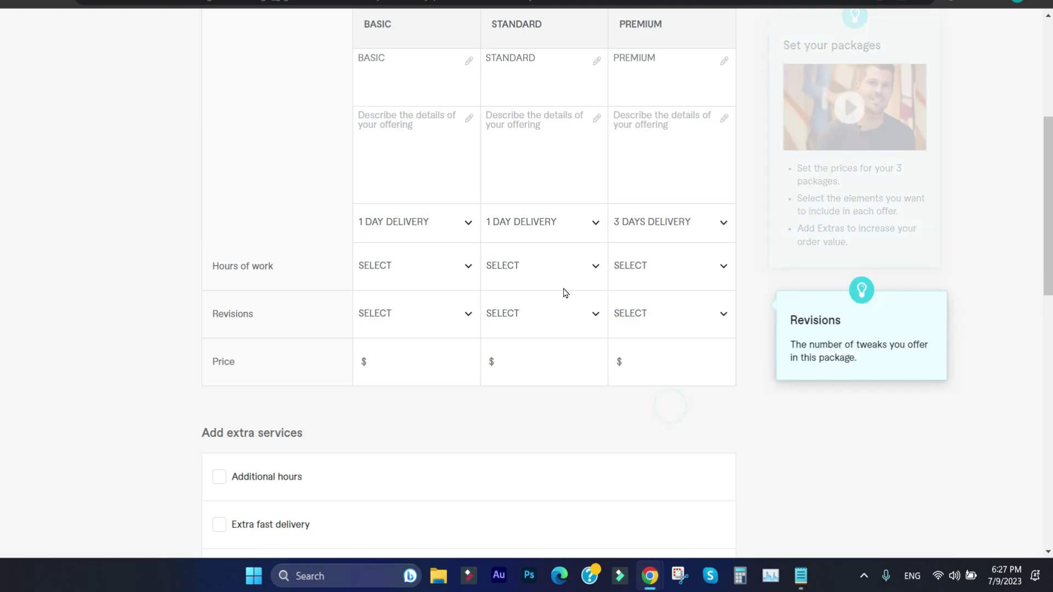
- Set the hours of work to 1 for Basic, 2 for Standard and 10 for Premium
left_click(373, 275)
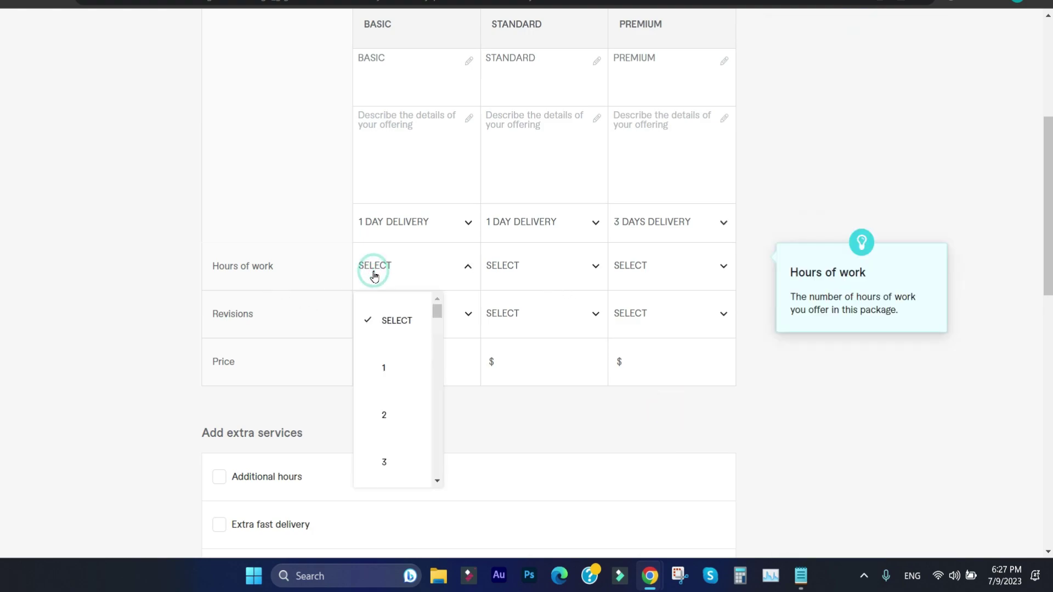
left_click(386, 368)
left_click(532, 279)
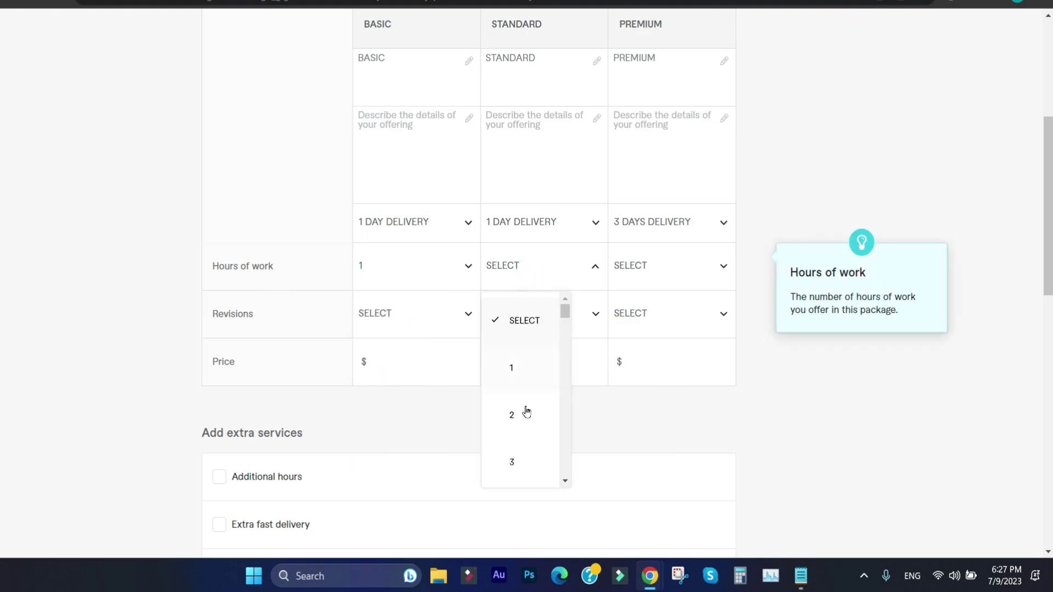
left_click(520, 433)
left_click(640, 279)
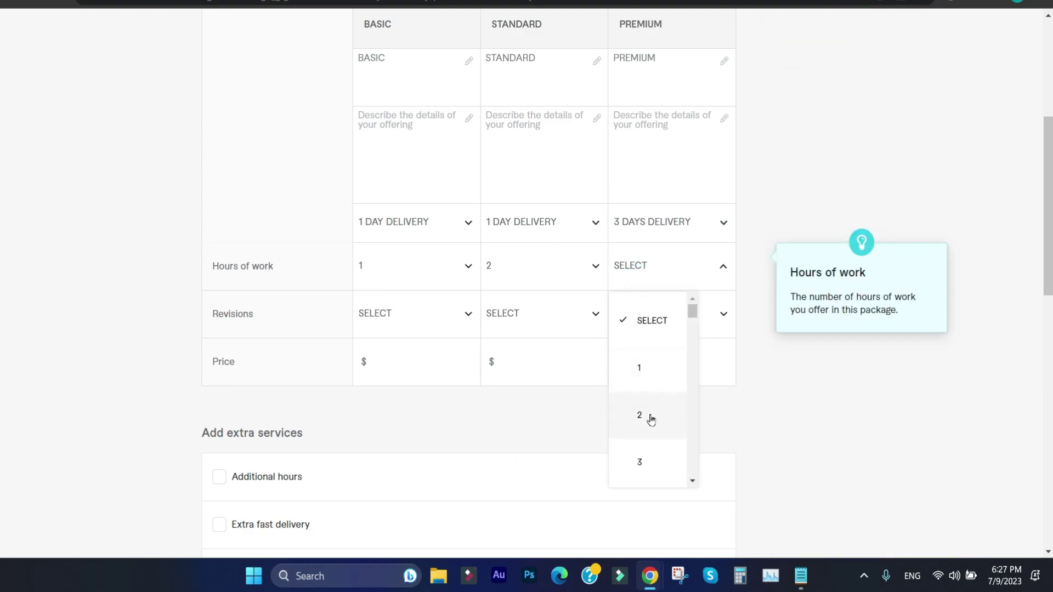
scroll(651, 431, "down", 4)
scroll(653, 459, "down", 3)
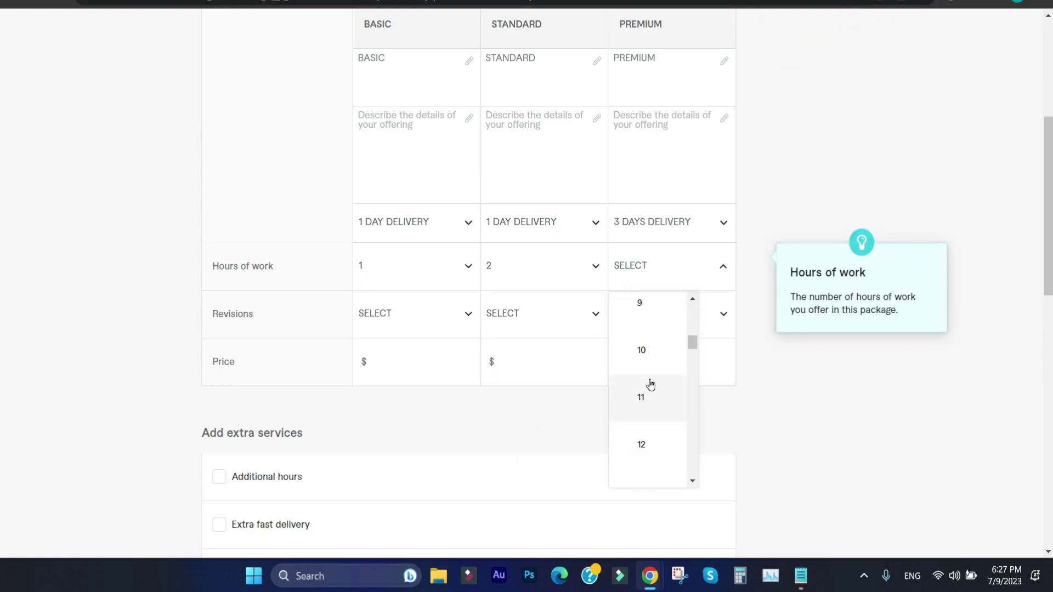
left_click(652, 352)
- Set the number of revisions to Unlimited for the Basic, Standard and Premium packages
left_click(407, 315)
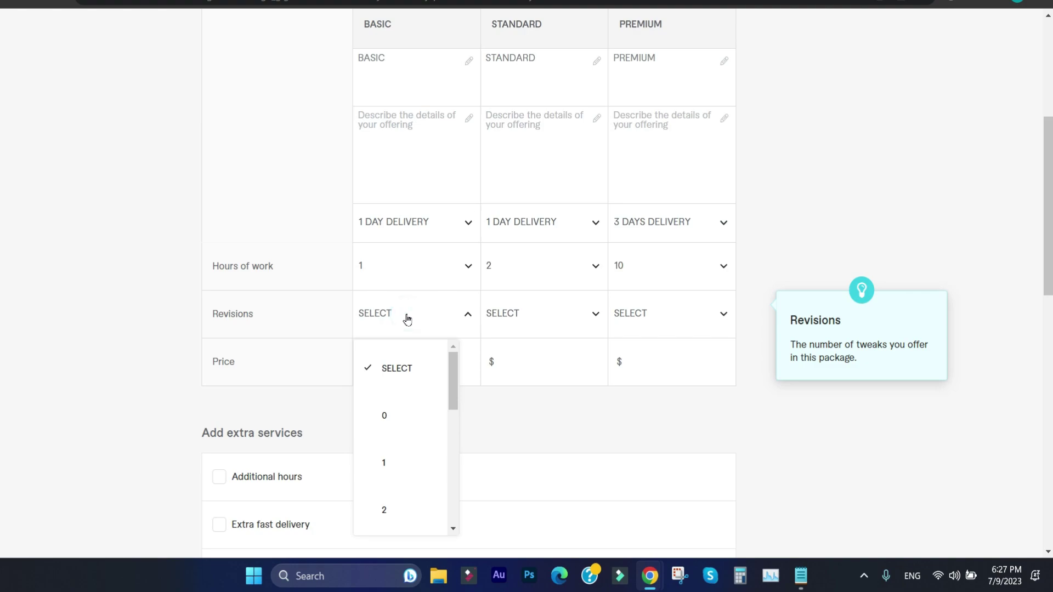
scroll(412, 458, "down", 5)
left_click(409, 505)
left_click(533, 314)
scroll(542, 483, "down", 5)
left_click(542, 494)
left_click(658, 329)
scroll(663, 483, "down", 5)
left_click(659, 519)
- Price the Basic package at $5, Standard at $15 and Premium at $40
left_click(381, 360)
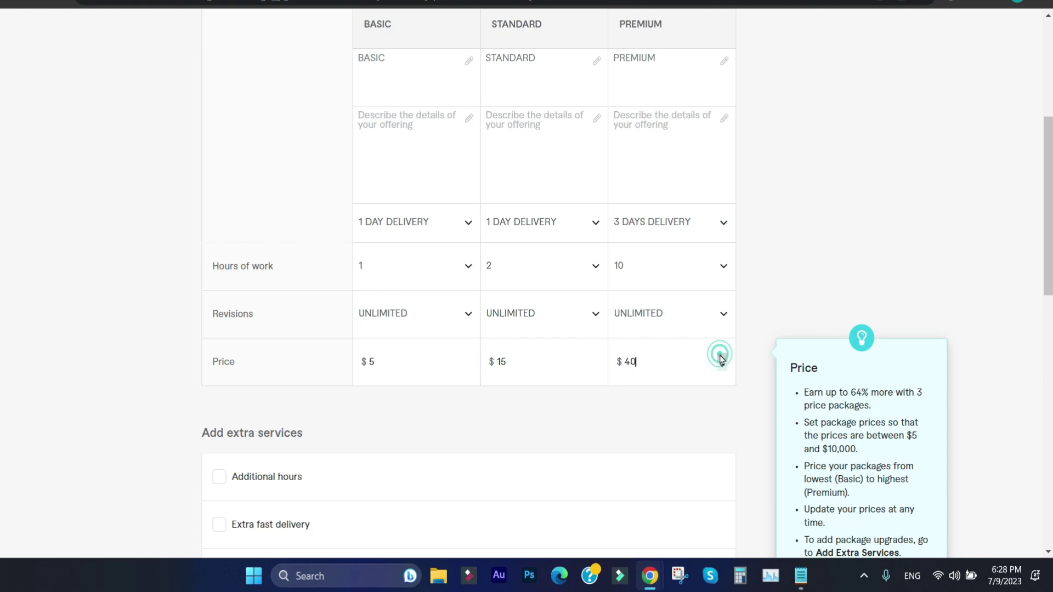
scroll(593, 383, "down", 4)
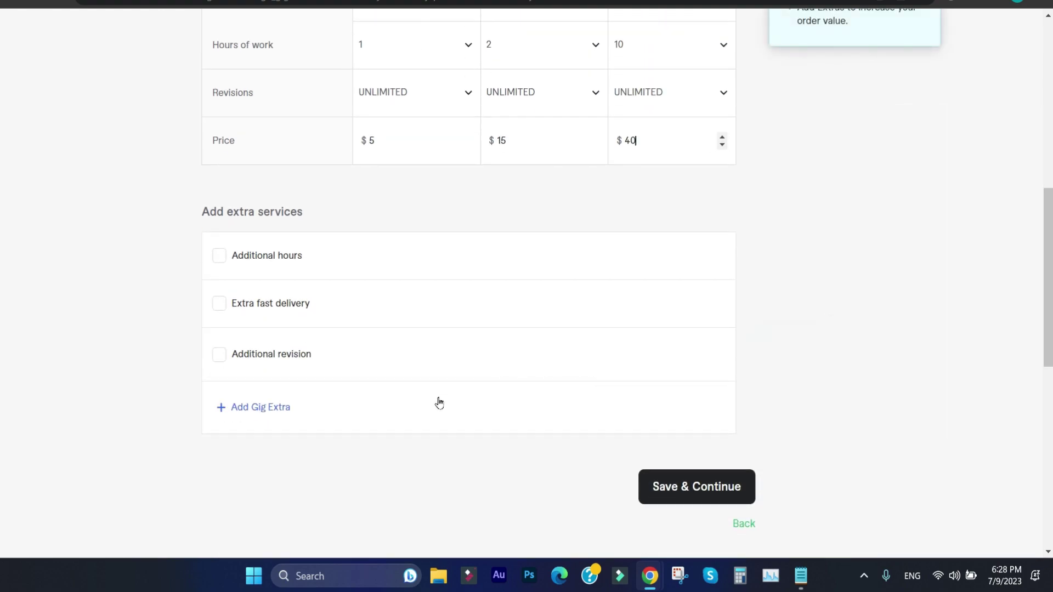
left_click_drag(303, 215, 233, 219)
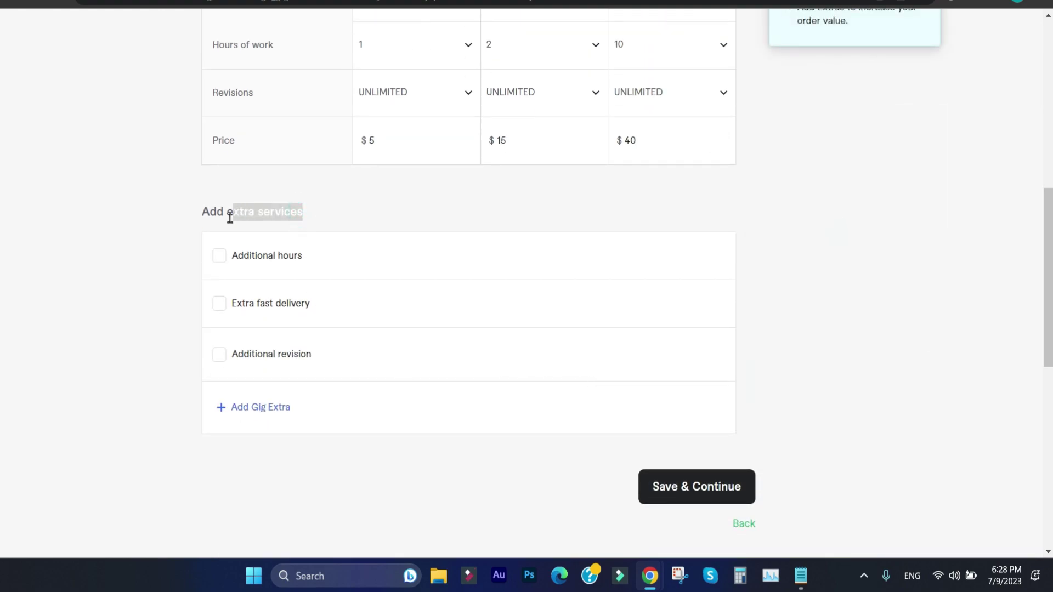
scroll(280, 235, "up", 4)
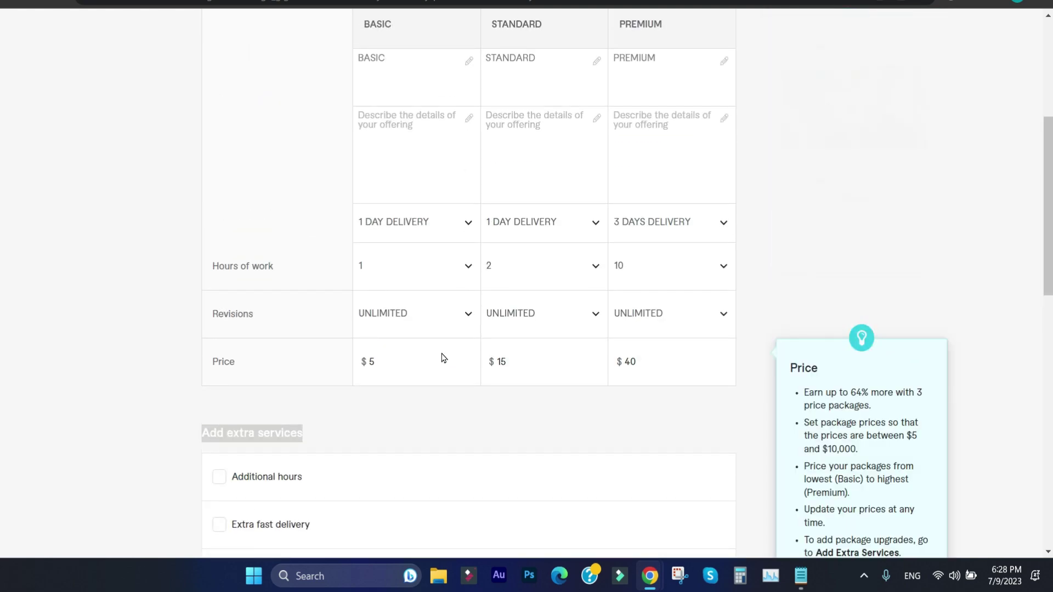
scroll(444, 357, "up", 5)
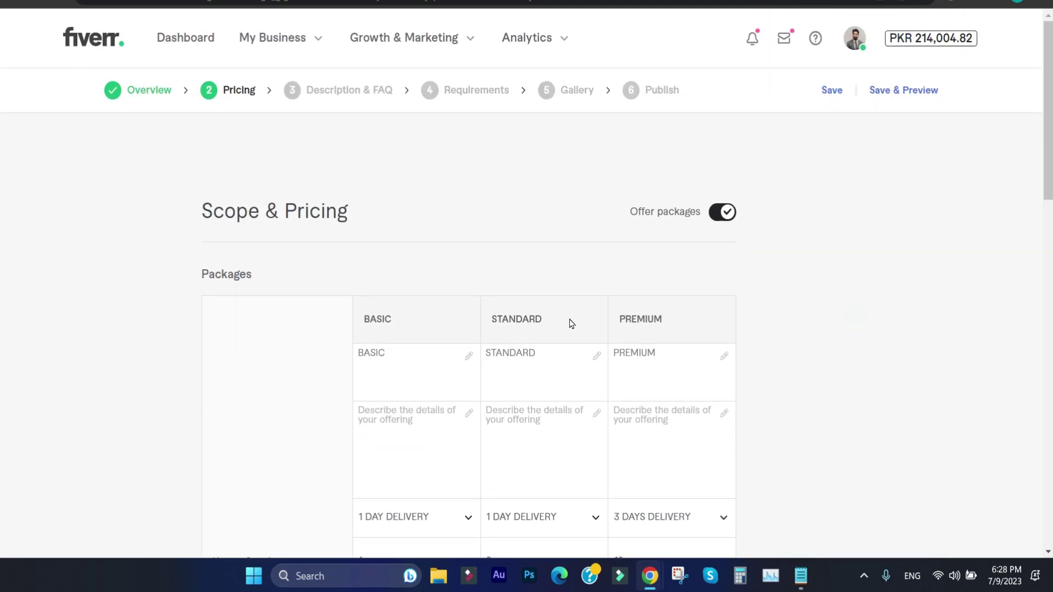
scroll(453, 346, "down", 4)
scroll(369, 362, "up", 4)
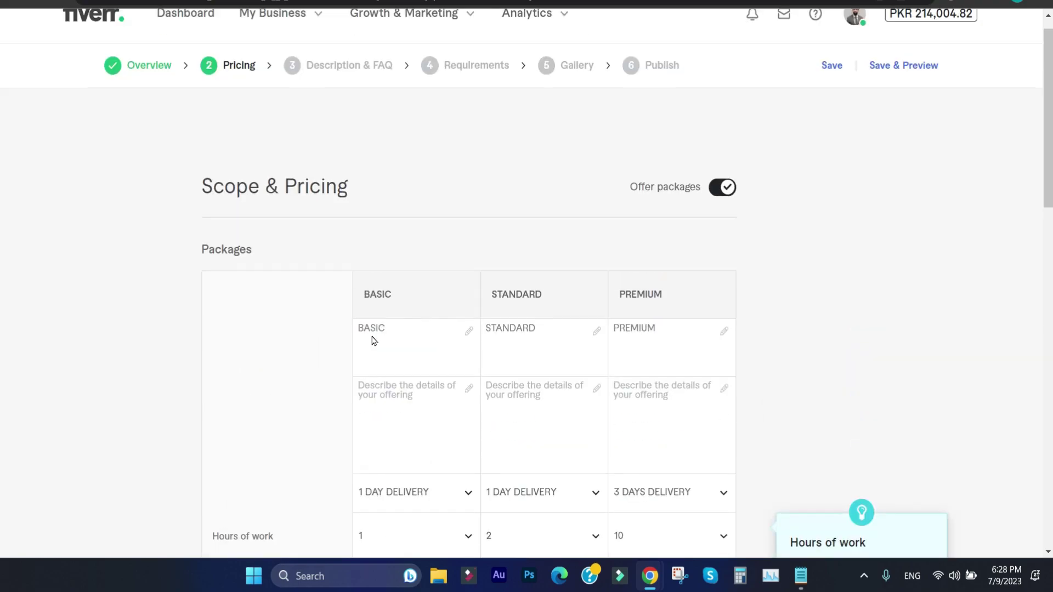
- Return to the gig overview and change the service type to Data Typing
left_click(159, 91)
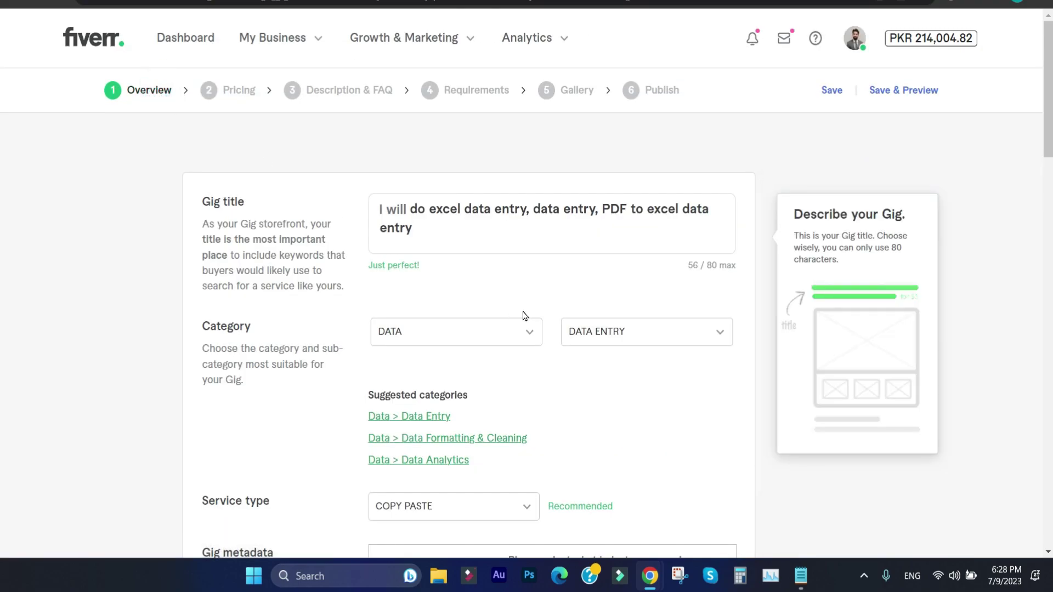
scroll(524, 313, "down", 4)
left_click(442, 284)
left_click(405, 404)
scroll(419, 249, "up", 4)
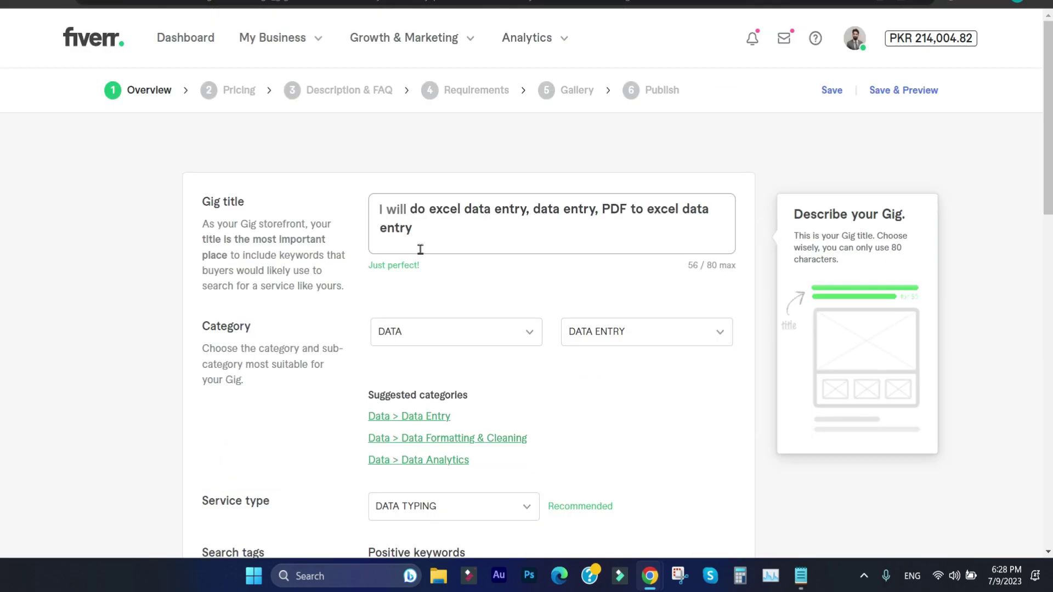
scroll(442, 375, "down", 4)
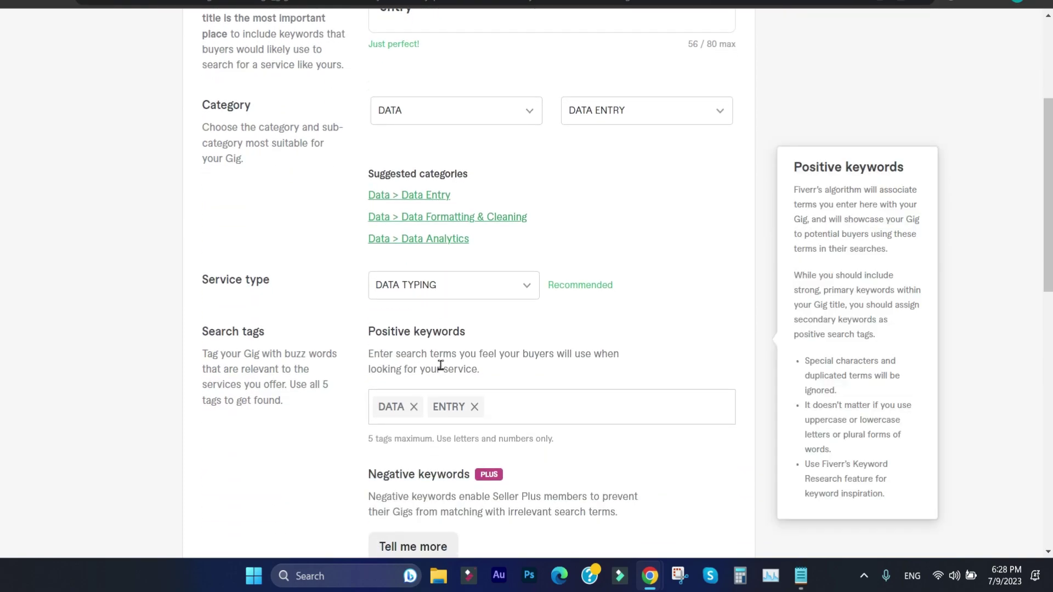
- Replace the gig title with "make cool logo for frenchie, bully, puppy, dog kennel", copied from the Notepad notes
left_click(802, 577)
left_click_drag(609, 190, 269, 195)
key("ctrl+c")
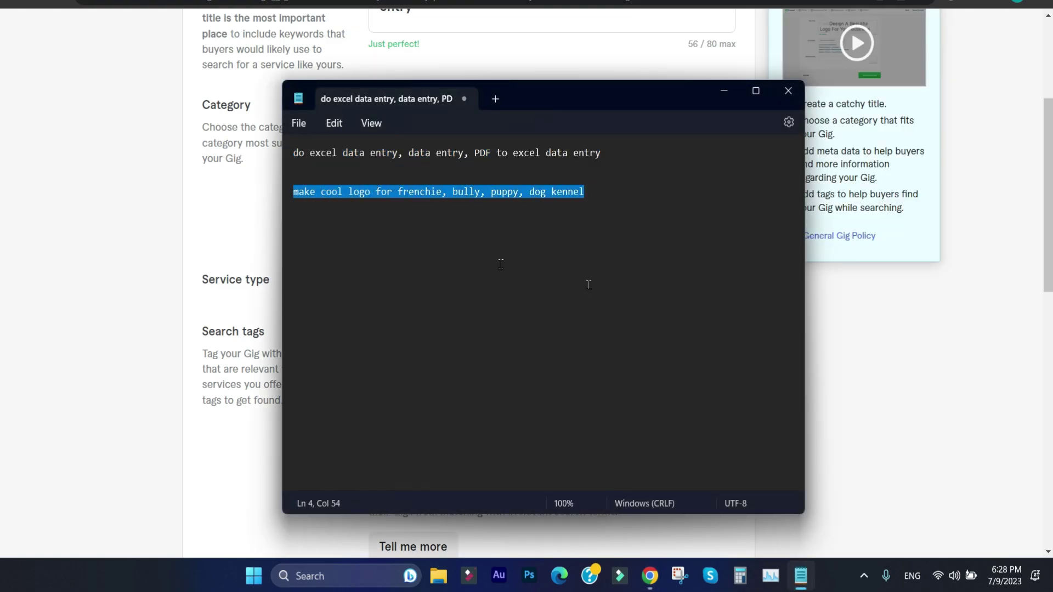
left_click(855, 420)
scroll(535, 296, "up", 4)
triple_click(503, 230)
key("ctrl+v")
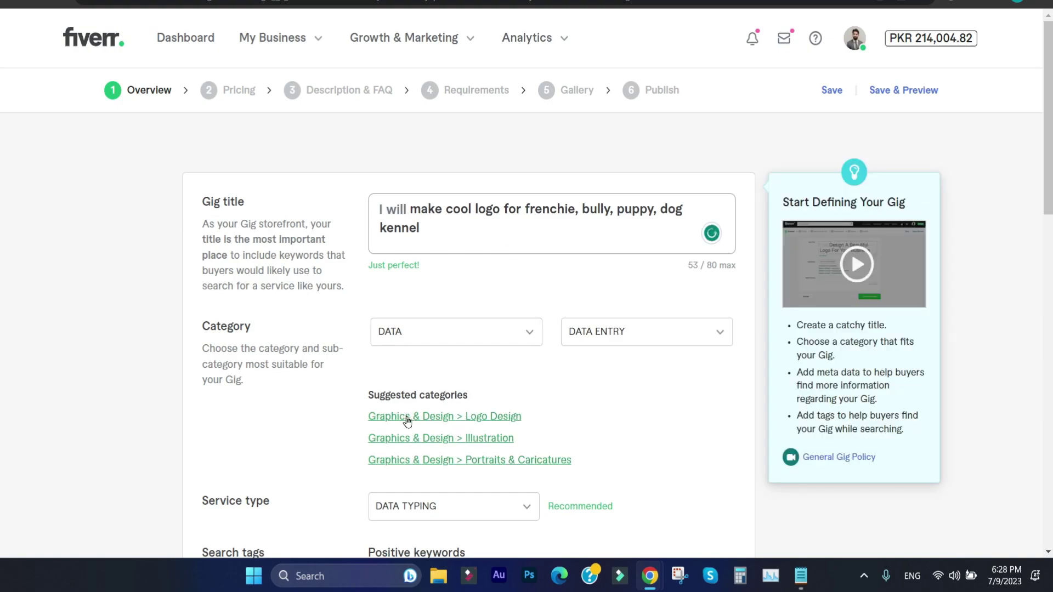
- Change the category to the suggested Graphics & Design > Logo Design and choose a logo style and the Pictorial logo type
left_click(433, 427)
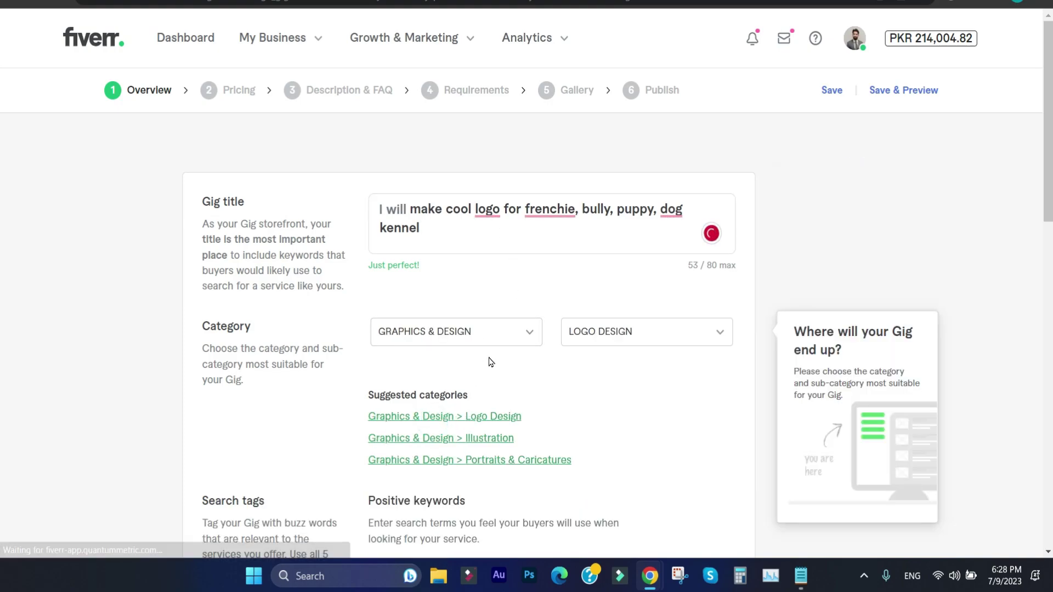
scroll(489, 359, "down", 6)
left_click(515, 192)
left_click(514, 225)
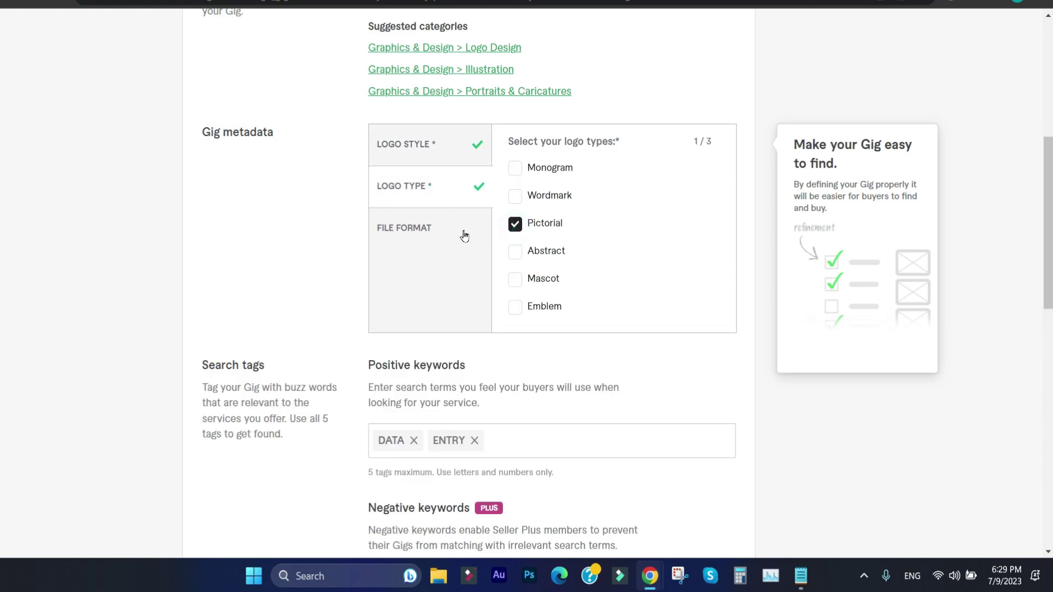
- Open the file format metadata, then save the overview and continue to pricing
left_click(450, 230)
scroll(476, 357, "down", 6)
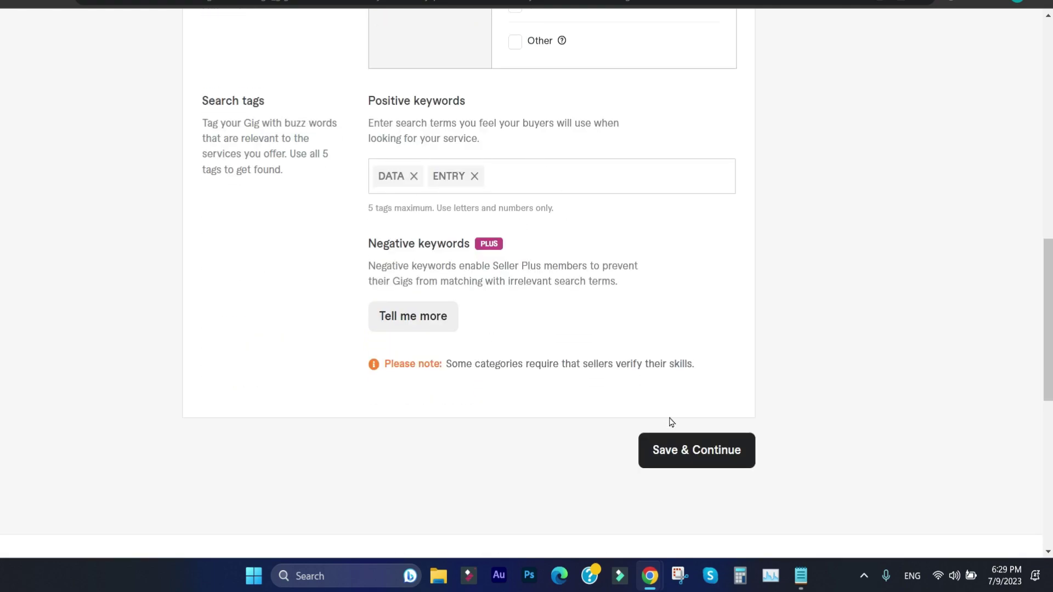
left_click(677, 448)
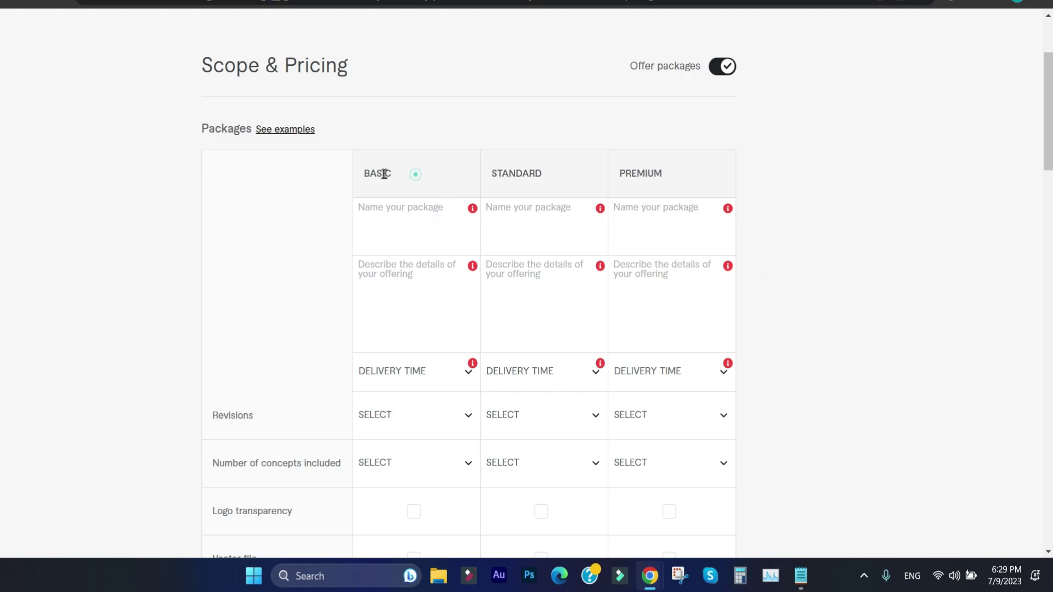
- Name the packages BASIC, STANDARD and PREMIUM and describe them with 1, 2 and 3 logo proposals respectively, plus each package's included items
left_click(407, 218)
left_click(517, 235)
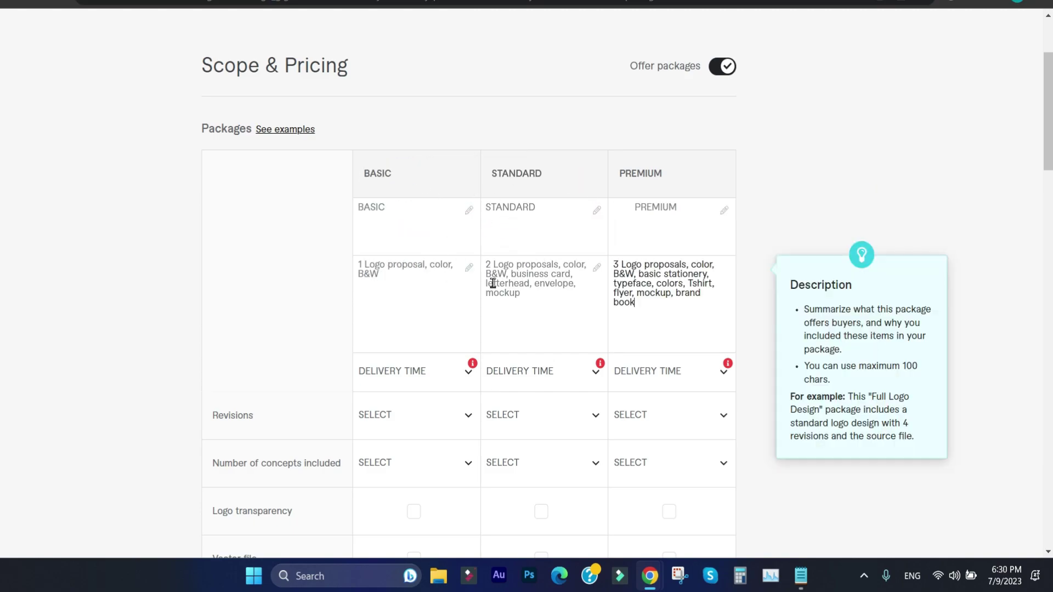
- Examine the names and descriptions of the three logo packages, comparing what each tier offers
left_click(397, 227)
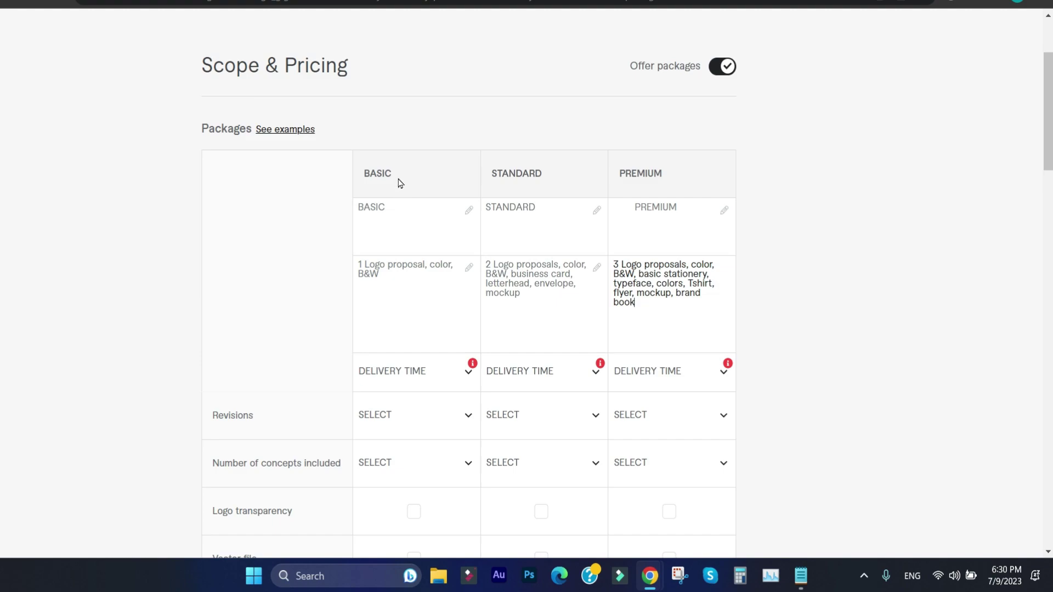
double_click(398, 176)
left_click(395, 221)
left_click(531, 241)
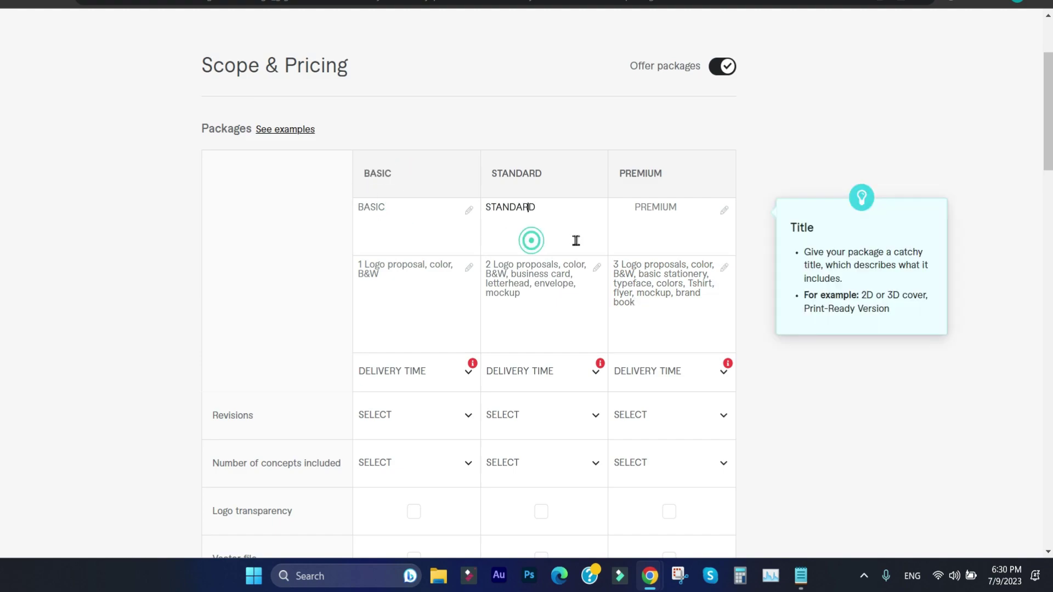
left_click(396, 326)
left_click_drag(397, 288, 340, 267)
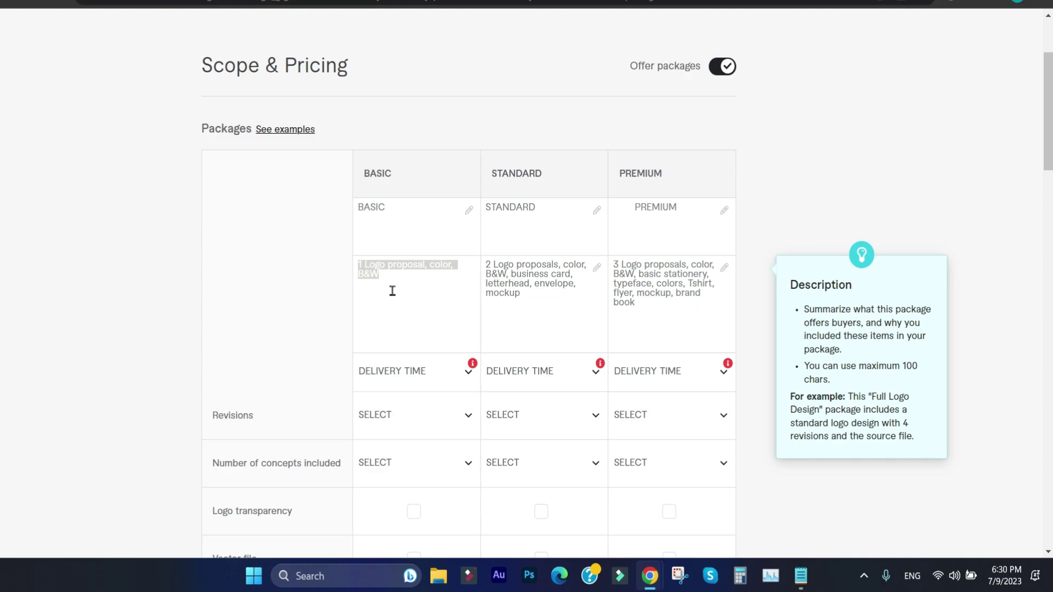
left_click(532, 295)
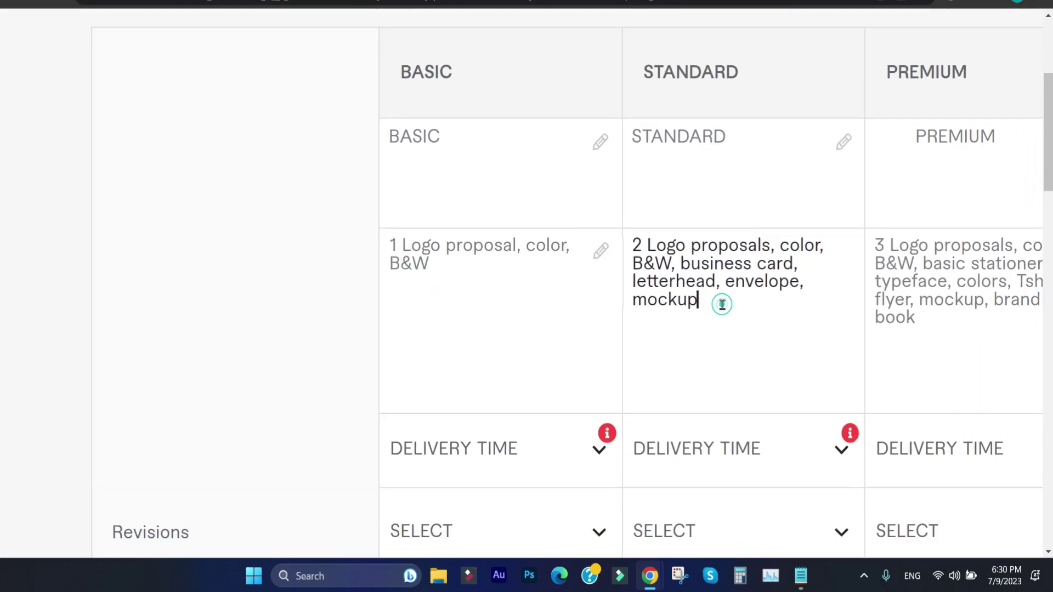
left_click_drag(747, 311, 646, 266)
scroll(749, 319, "right", 4)
left_click(752, 317)
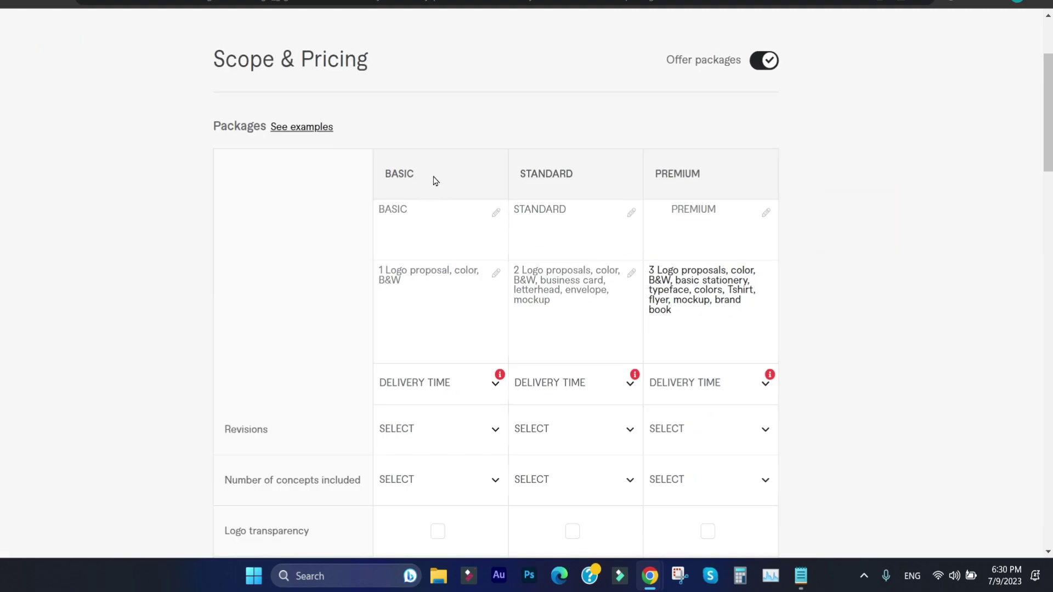
left_click_drag(431, 175, 387, 176)
left_click(417, 312)
left_click_drag(592, 175, 522, 172)
left_click(539, 289)
left_click_drag(710, 173, 651, 245)
left_click(670, 286)
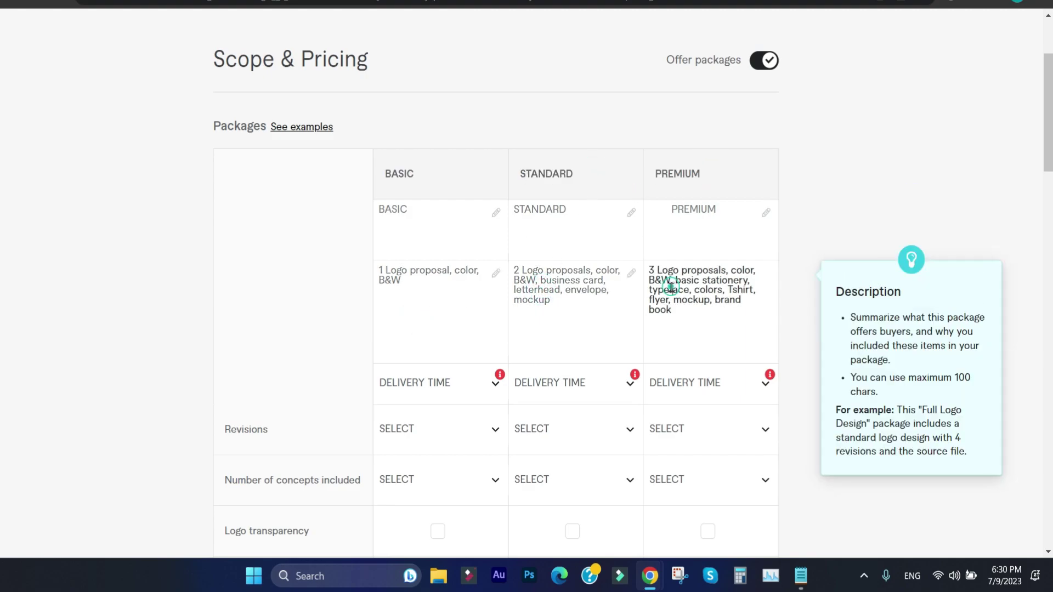
- Set the logo packages' delivery times to 1 day for Basic, 1 day for Standard and 3 days for Premium
scroll(566, 310, "down", 3)
left_click(439, 235)
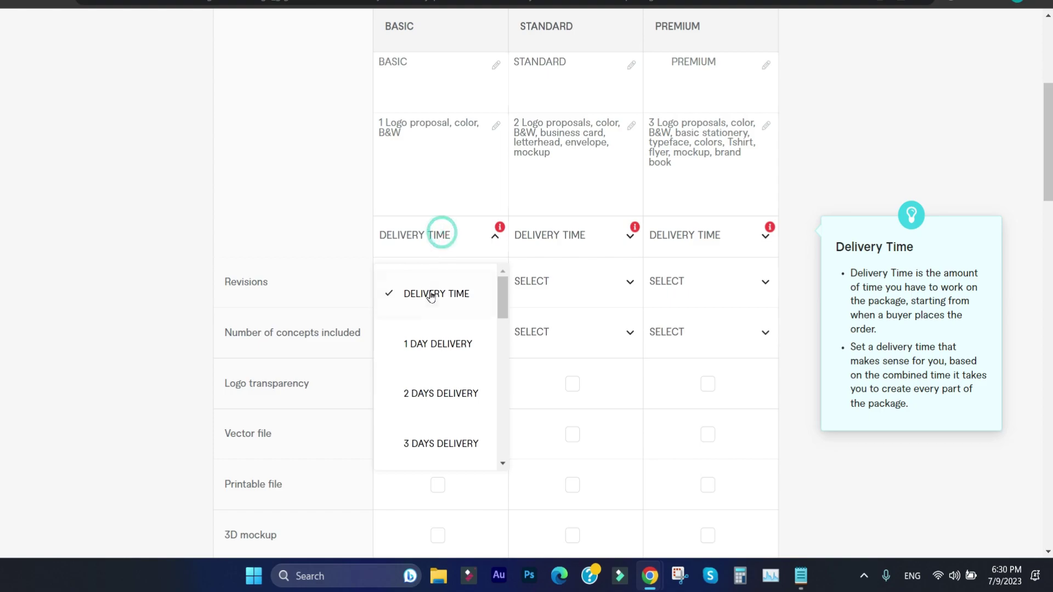
left_click(437, 343)
left_click(552, 236)
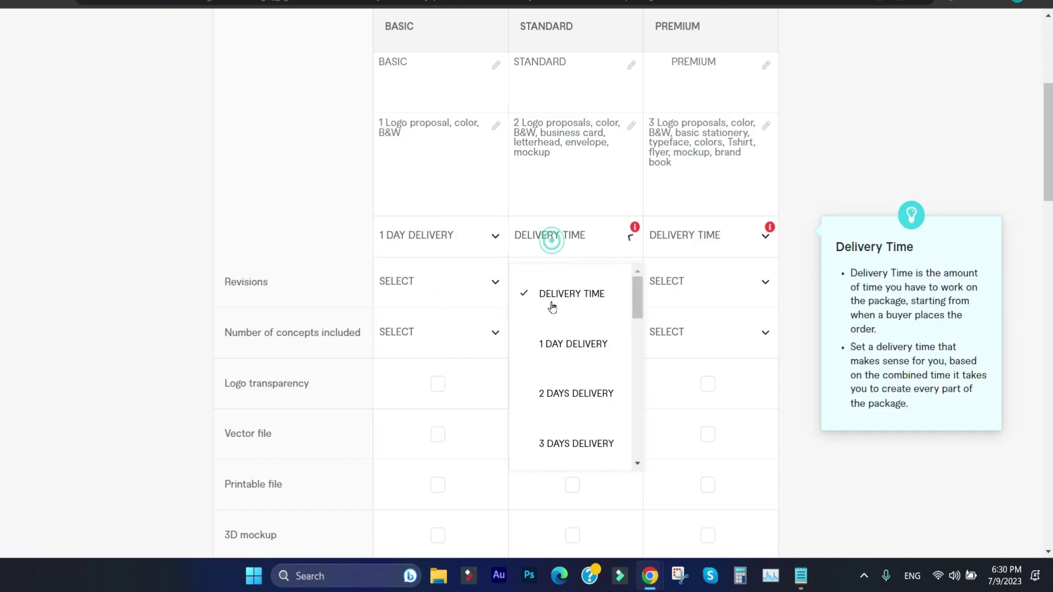
left_click(581, 393)
left_click(689, 241)
left_click(713, 442)
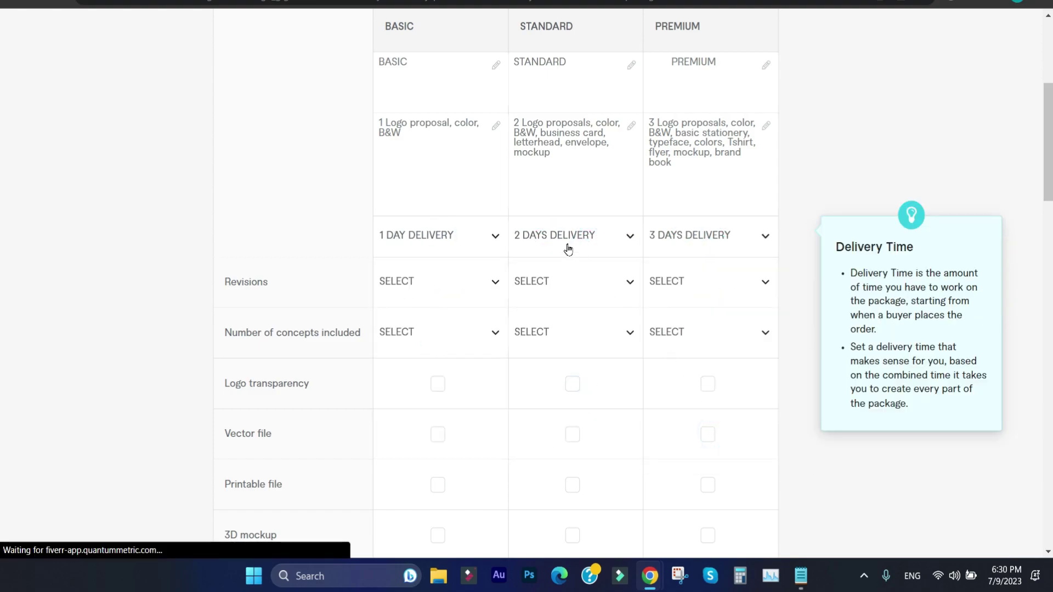
left_click(565, 242)
left_click(572, 344)
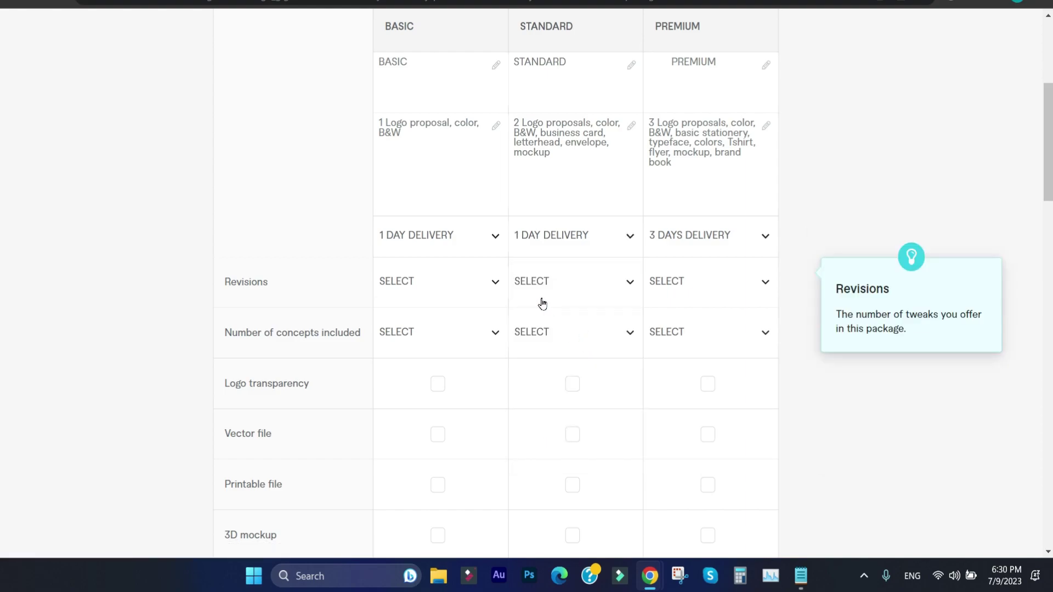
- Set the revisions to Unlimited for the Basic, Standard and Premium packages
left_click(439, 286)
scroll(430, 439, "down", 5)
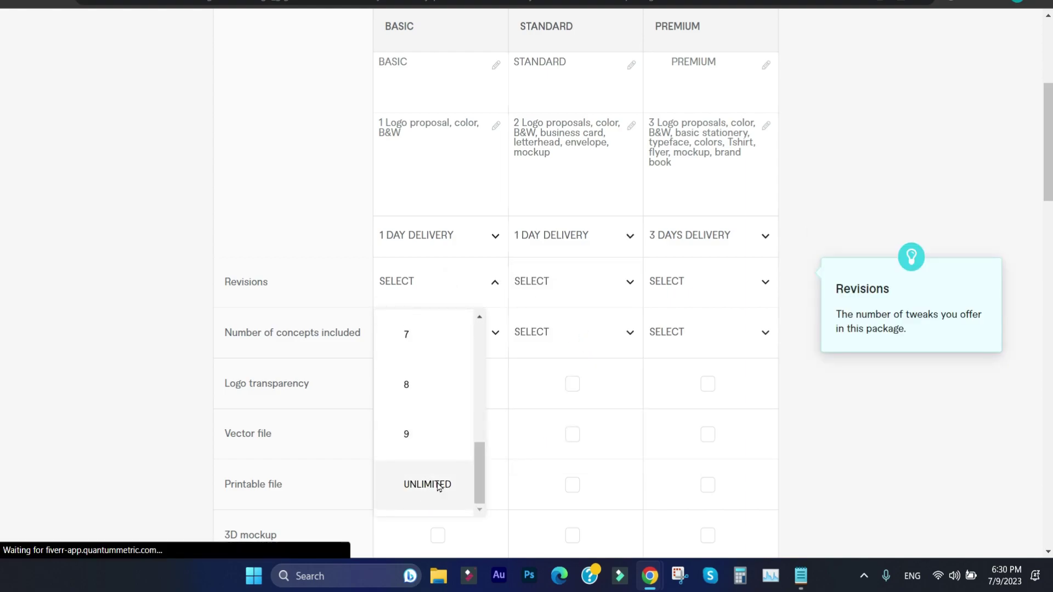
left_click(428, 494)
left_click(571, 274)
scroll(563, 439, "down", 5)
left_click(563, 484)
left_click(698, 285)
scroll(689, 439, "down", 5)
left_click(700, 484)
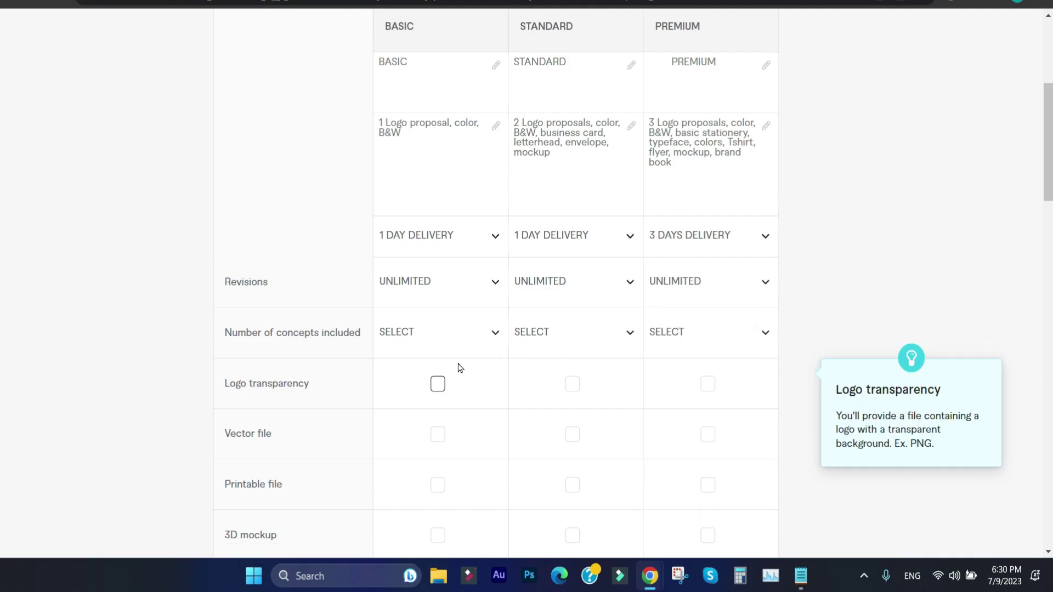
- Set the number of concepts included to 1 for Basic, 2 for Standard and 3 for Premium
scroll(433, 360, "down", 3)
left_click(436, 184)
left_click(417, 288)
left_click(553, 197)
left_click(563, 353)
left_click(678, 185)
left_click(694, 388)
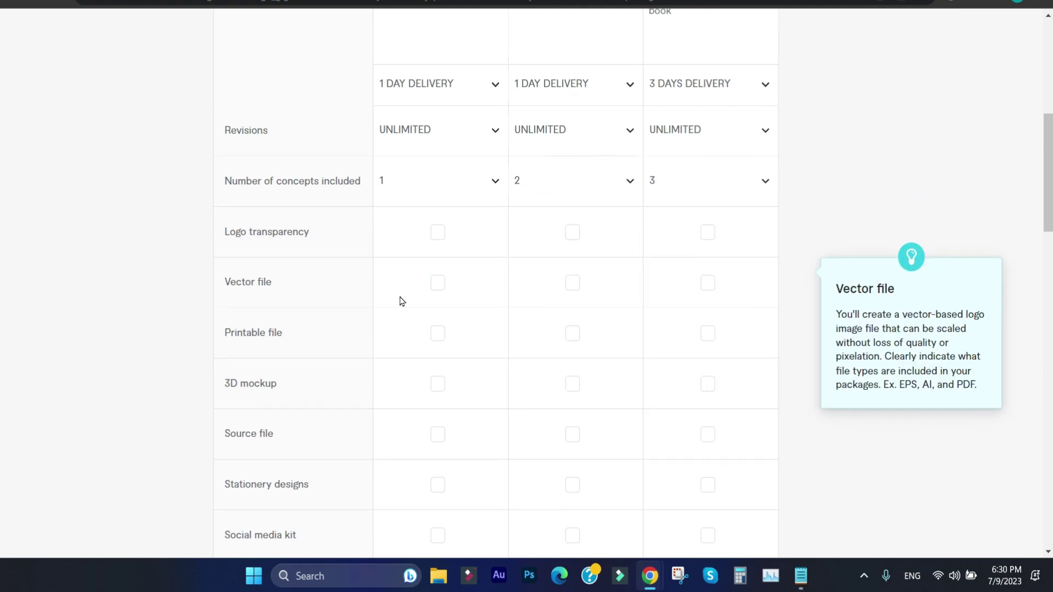
- Include logo transparency and the vector file in the Standard and Premium packages
scroll(400, 299, "down", 4)
scroll(400, 301, "up", 4)
scroll(402, 301, "up", 8)
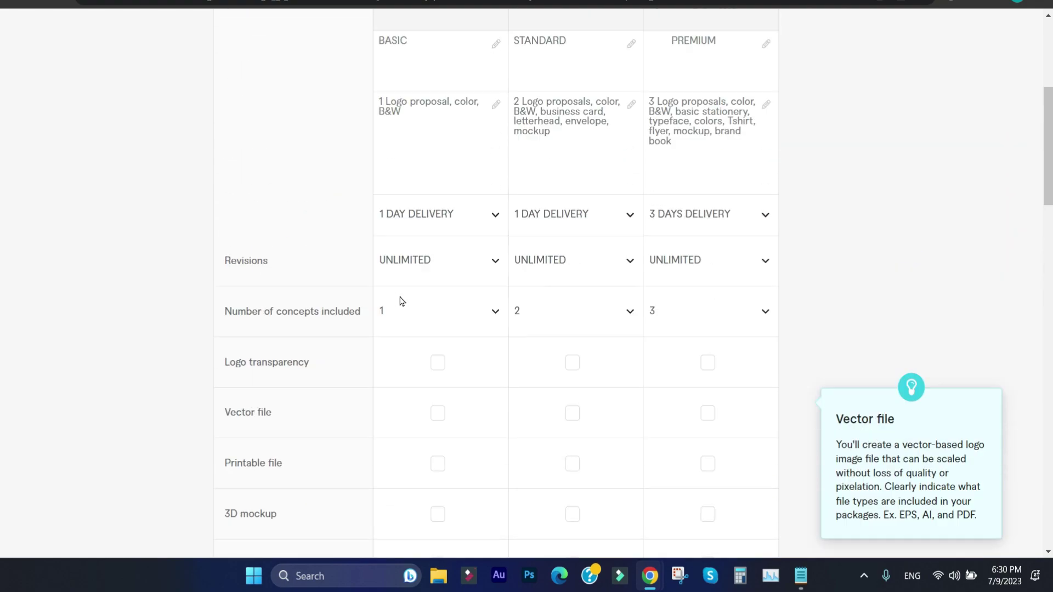
scroll(567, 369, "down", 7)
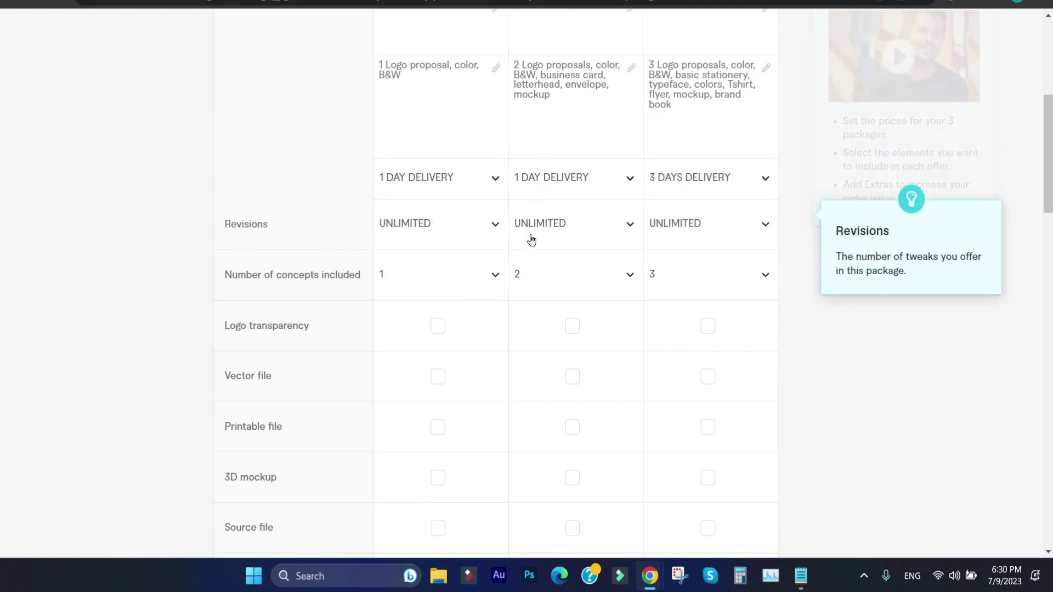
scroll(524, 294, "down", 1)
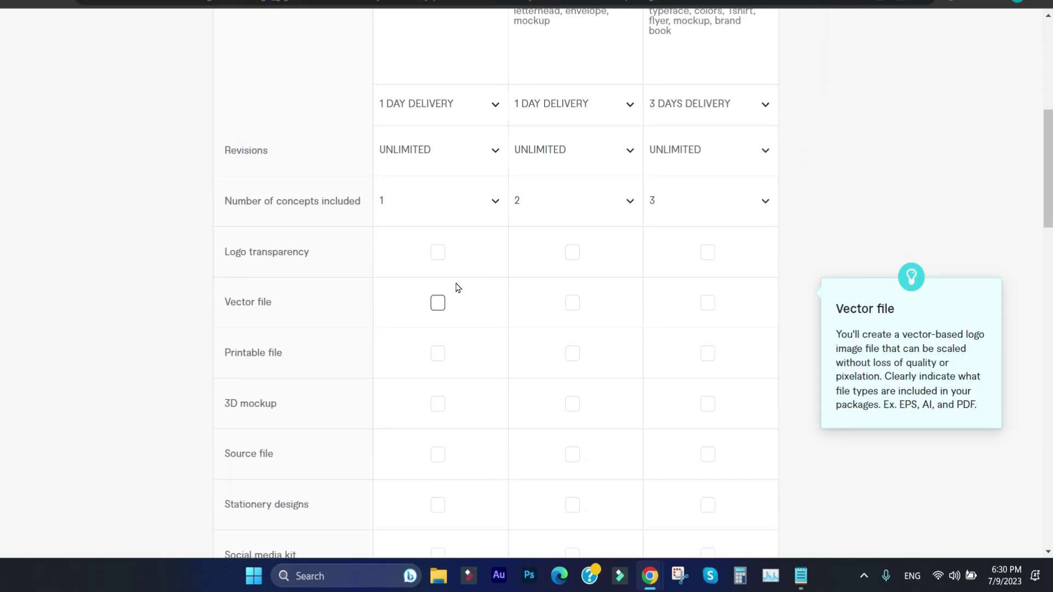
left_click(711, 253)
left_click(572, 252)
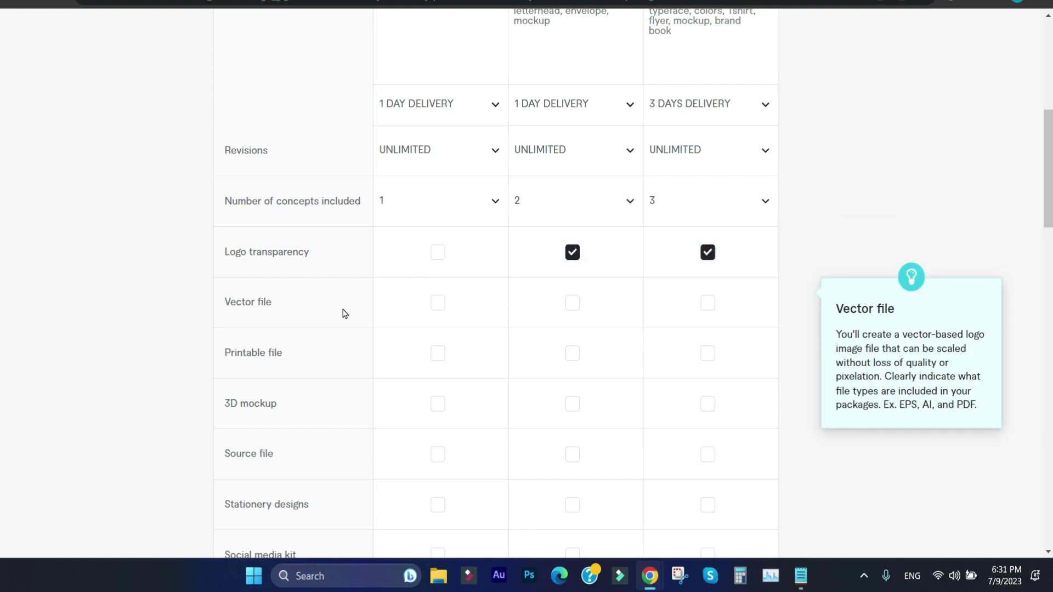
left_click(709, 304)
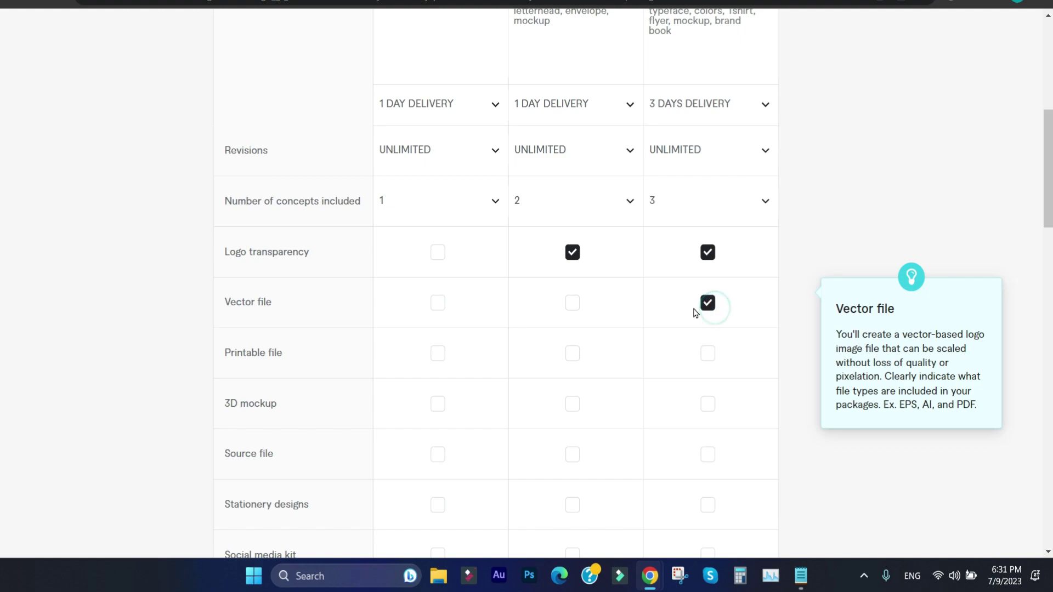
left_click(574, 304)
- Include the printable file and source file in Standard and Premium, and the 3D mockup in Premium only
scroll(339, 300, "down", 1)
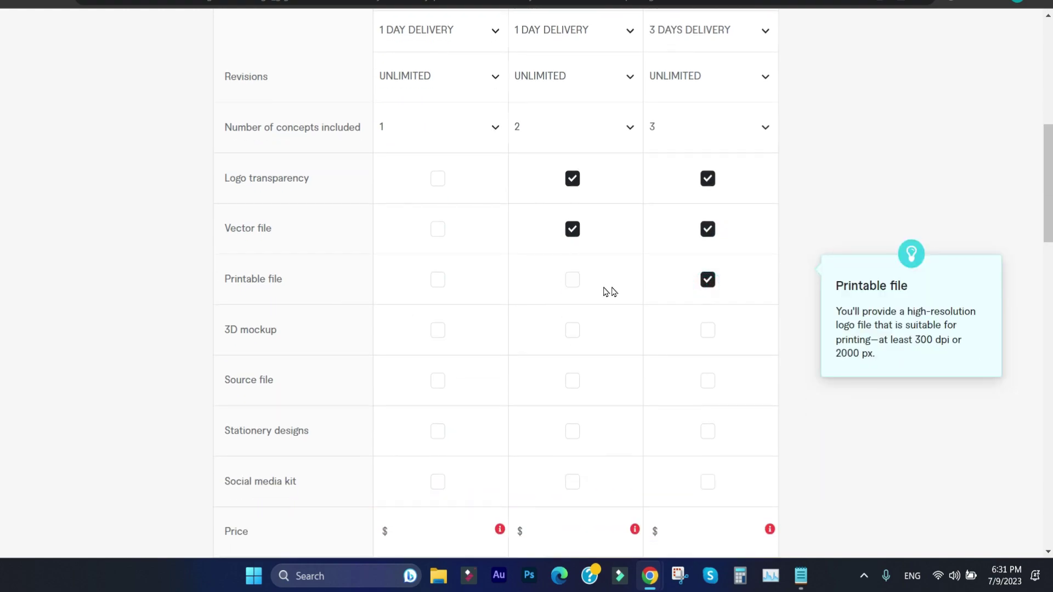
left_click(708, 330)
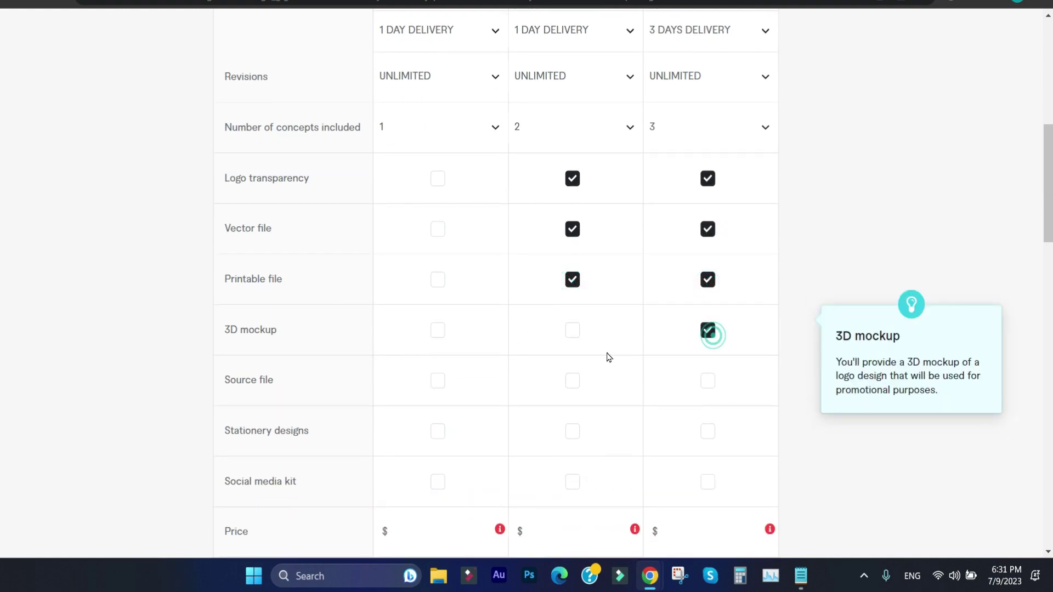
scroll(579, 348, "down", 1)
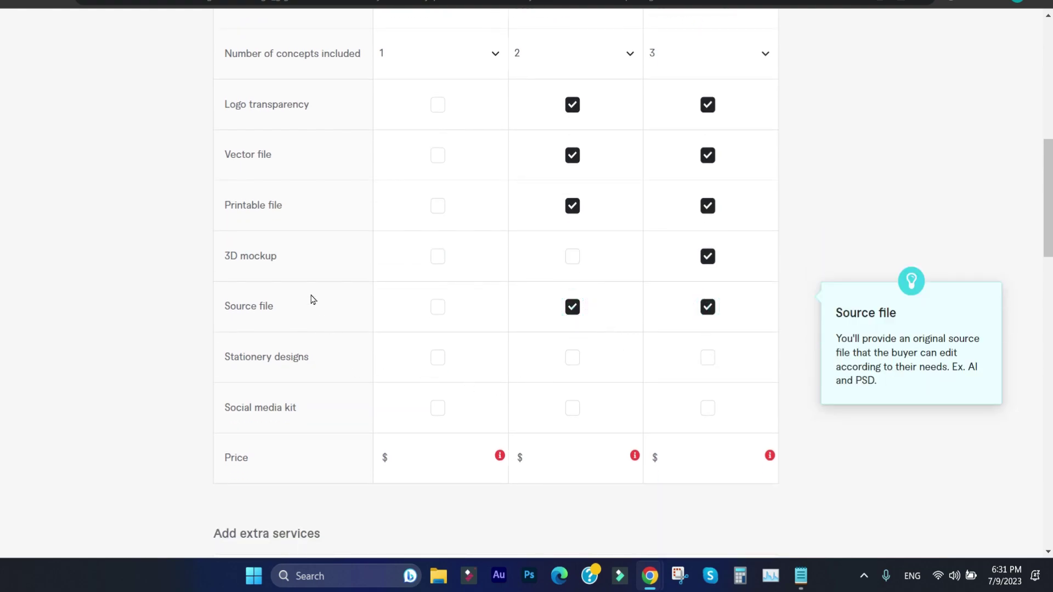
left_click_drag(252, 306, 218, 313)
left_click(250, 314)
left_click_drag(249, 310, 231, 311)
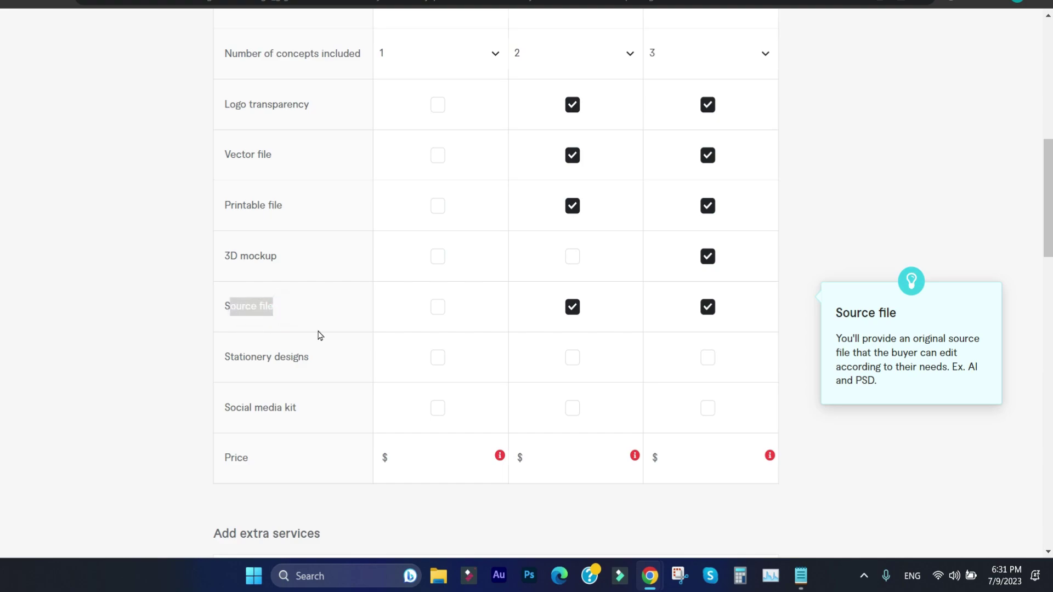
- Include stationery designs and the social media kit in the Premium package only
scroll(571, 346, "down", 1)
left_click(708, 283)
left_click_drag(301, 338, 224, 344)
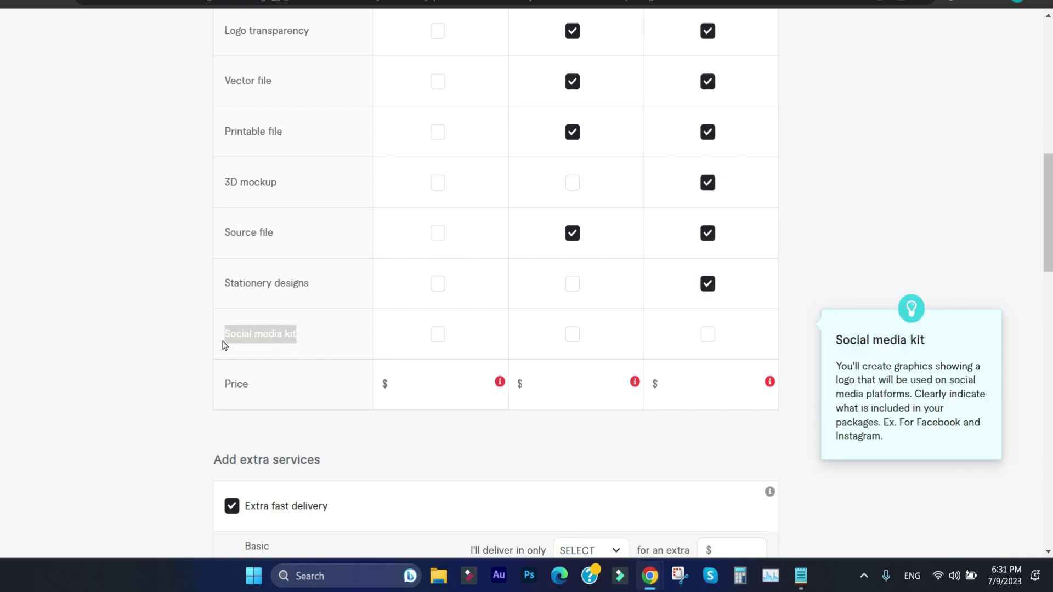
left_click(708, 336)
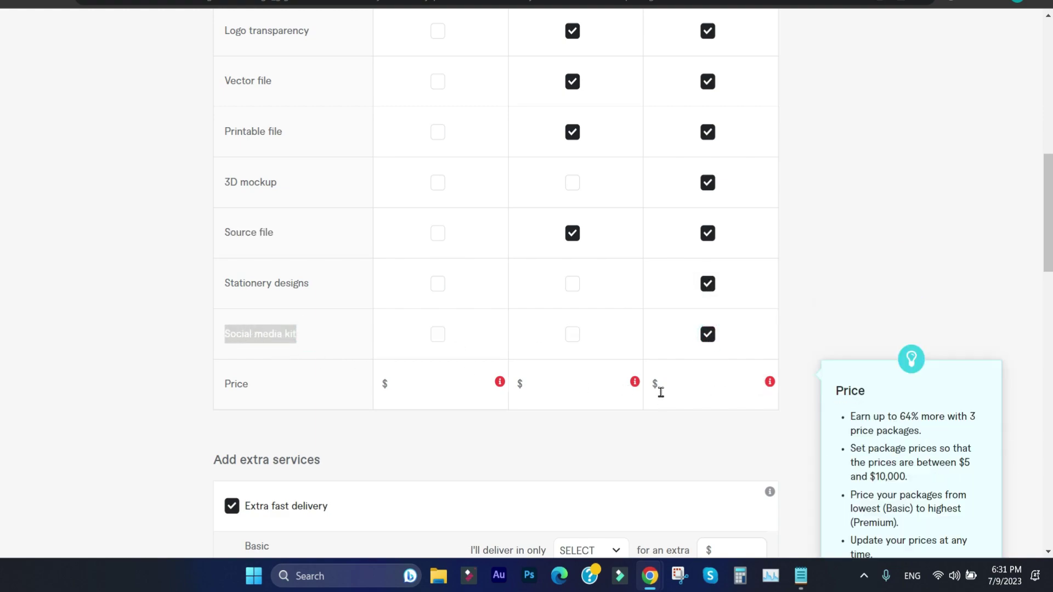
- Set the package prices to $50 for Premium, $20 for Standard and $5 for Basic
left_click(680, 384)
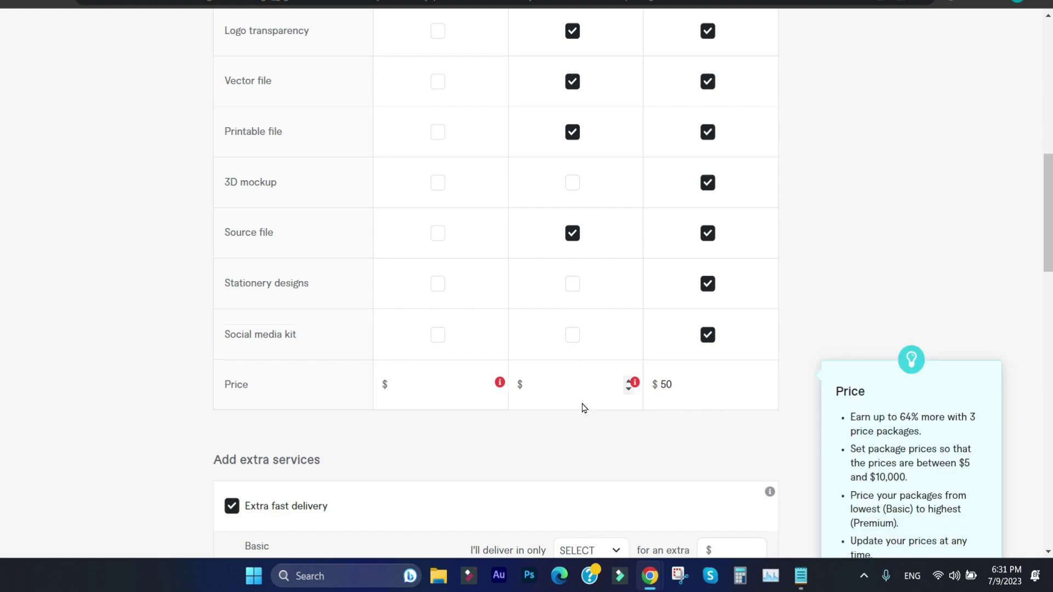
left_click(556, 390)
type("20")
left_click(440, 383)
type("5")
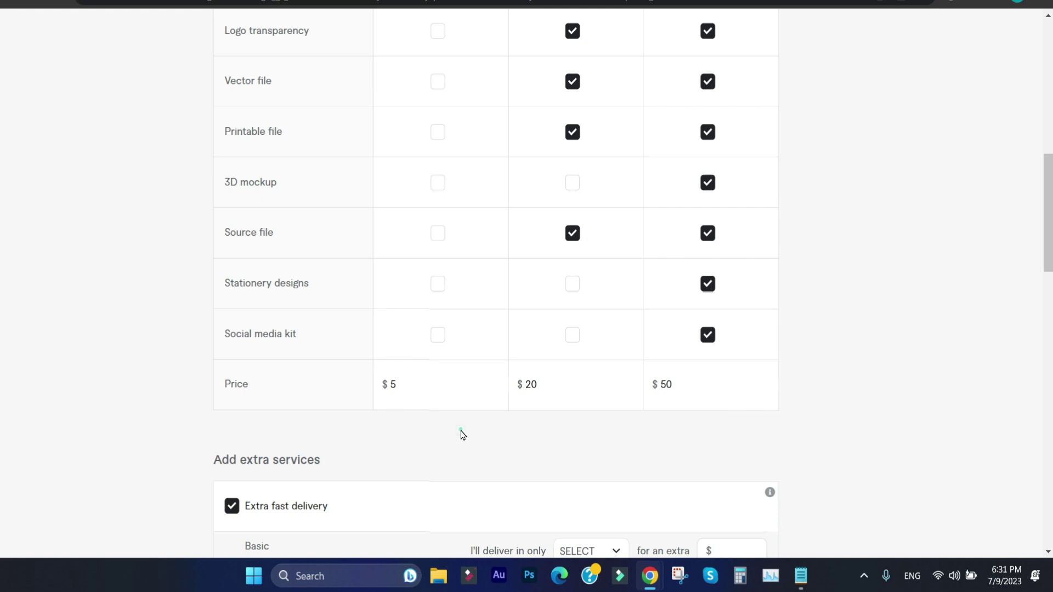
- Include the source file, logo transparency and vector file in the Basic package as well
scroll(488, 335, "up", 1)
scroll(489, 329, "up", 3)
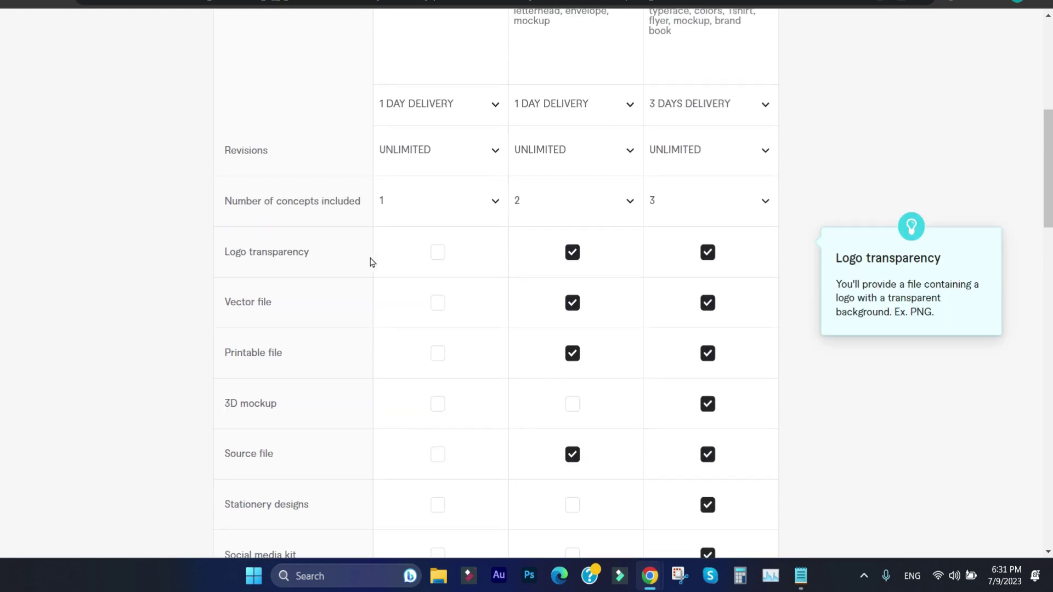
scroll(419, 320, "down", 1)
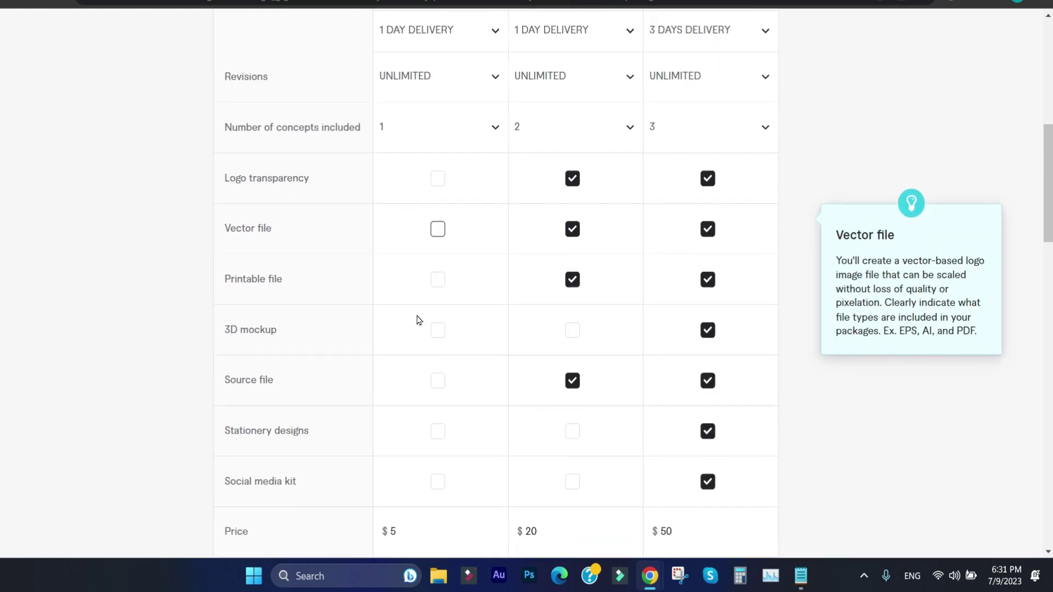
left_click(438, 381)
scroll(467, 338, "down", 2)
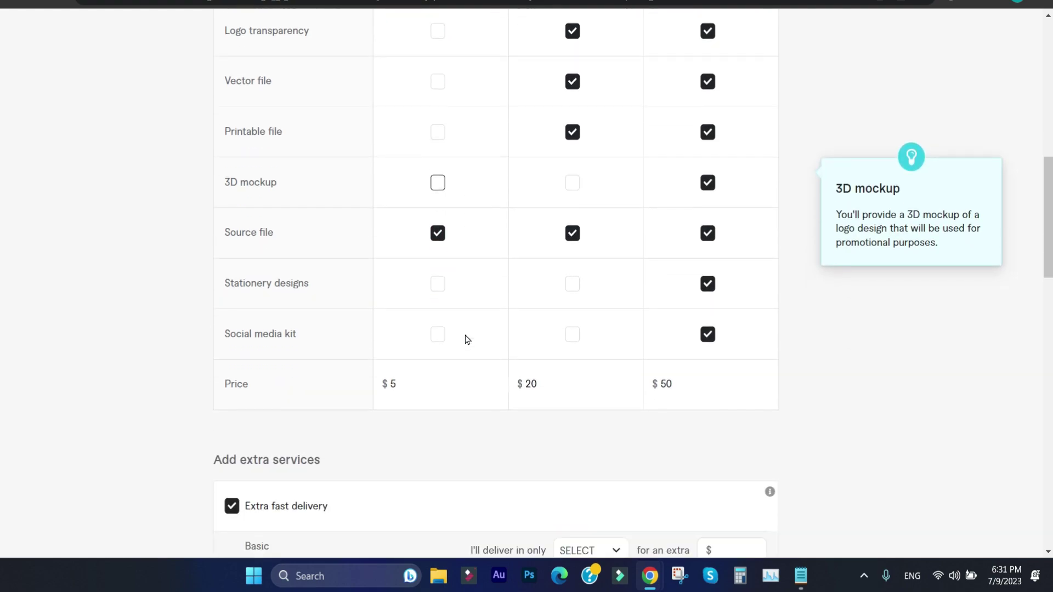
scroll(453, 359, "up", 1)
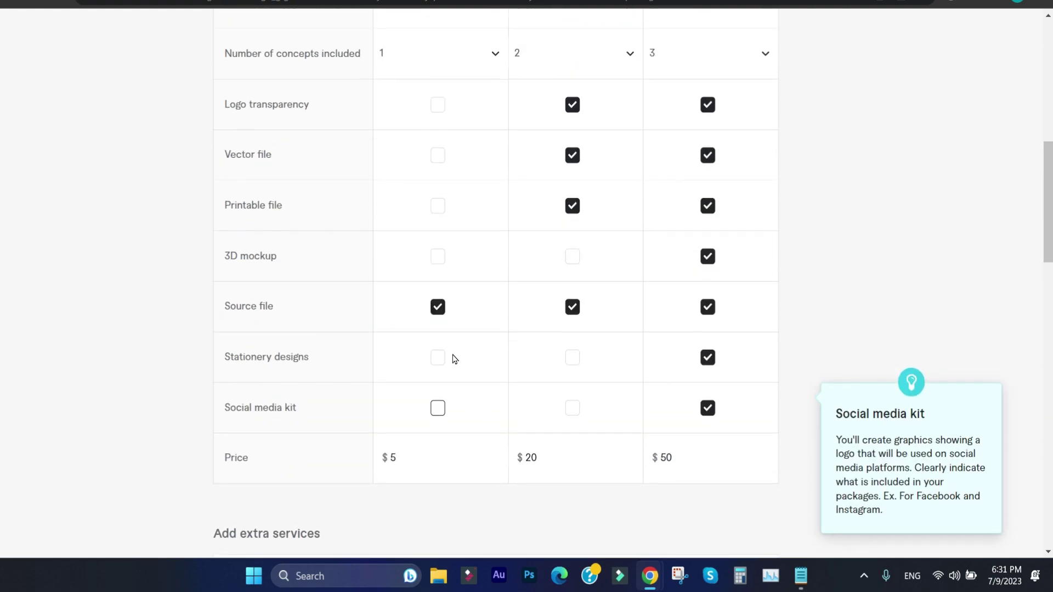
left_click(436, 158)
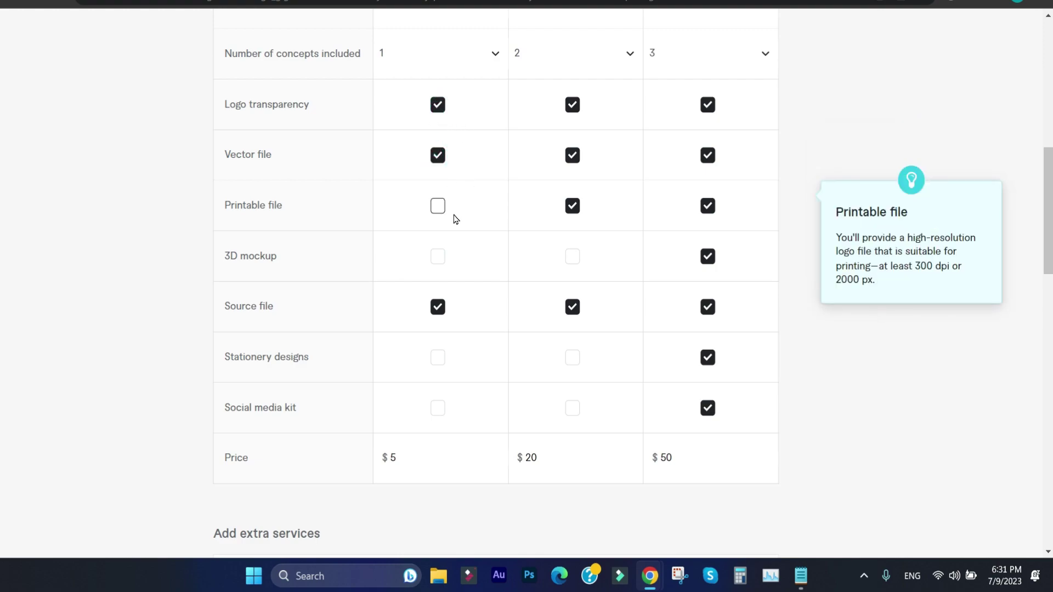
- Examine the extra services on offer, such as extra fast delivery, additional revision, additional logo and 3D mockup
scroll(463, 252, "up", 3)
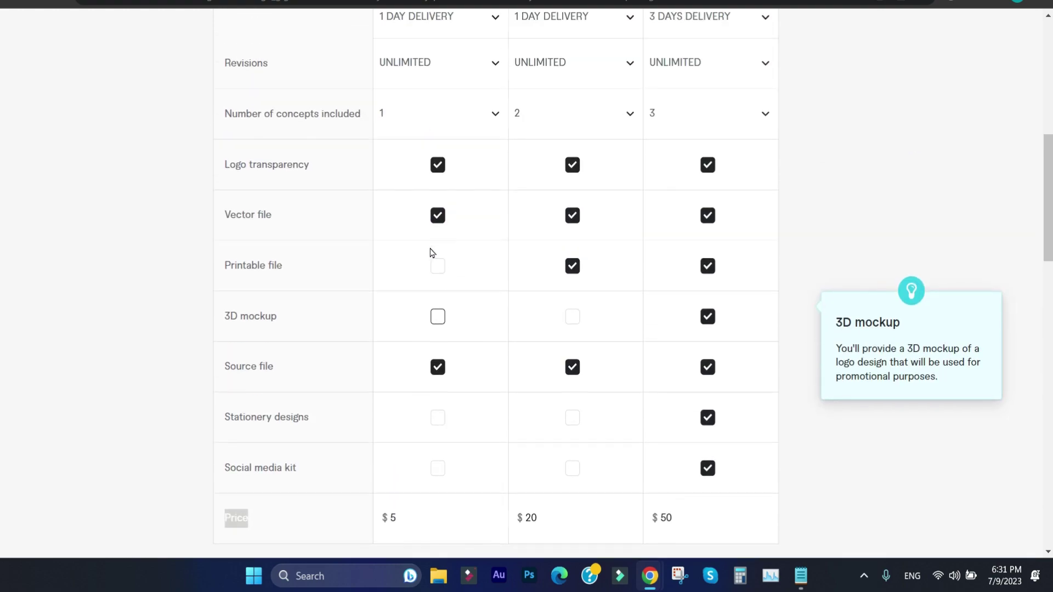
scroll(445, 310, "down", 10)
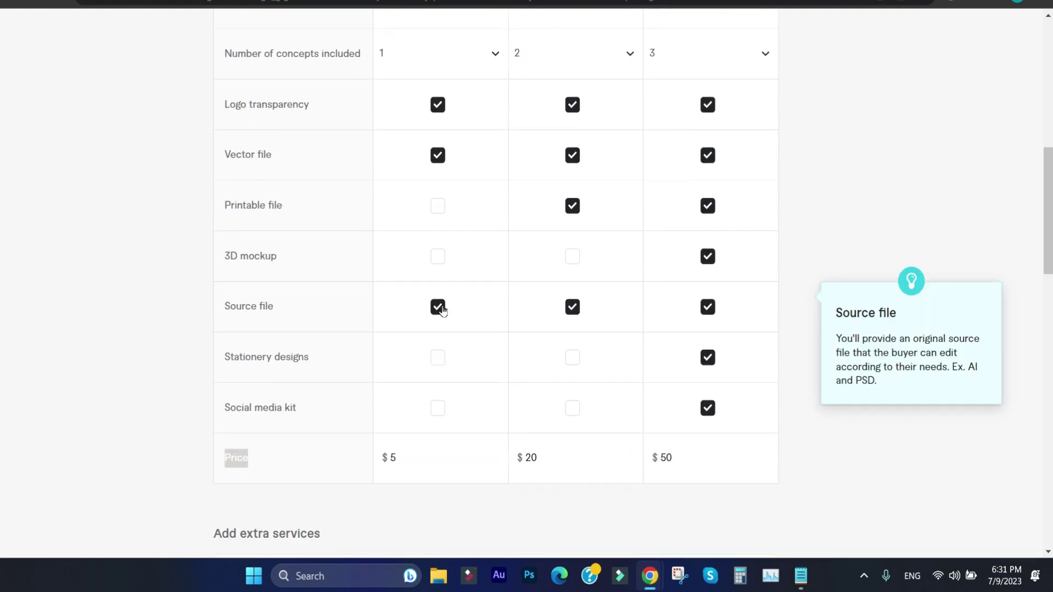
left_click_drag(323, 164, 213, 163)
mouse_move(383, 223)
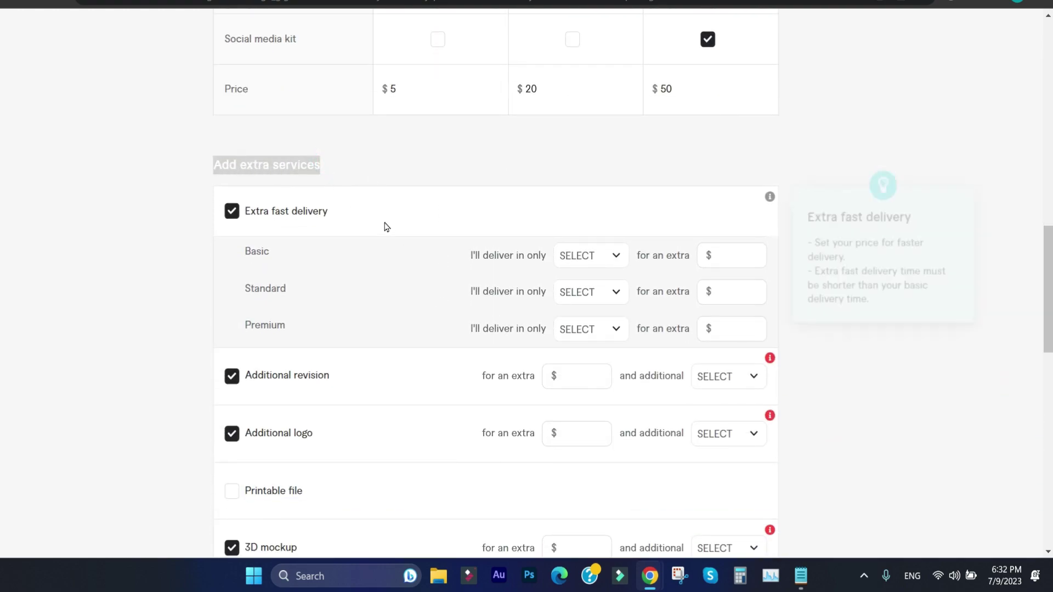
scroll(550, 344, "down", 3)
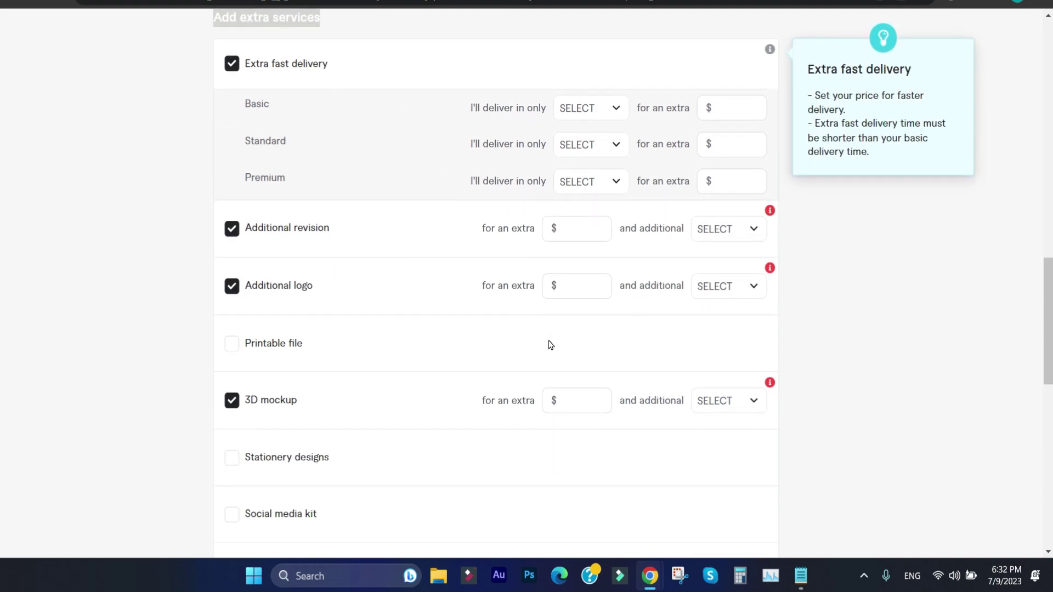
scroll(536, 348, "down", 3)
scroll(524, 383, "up", 7)
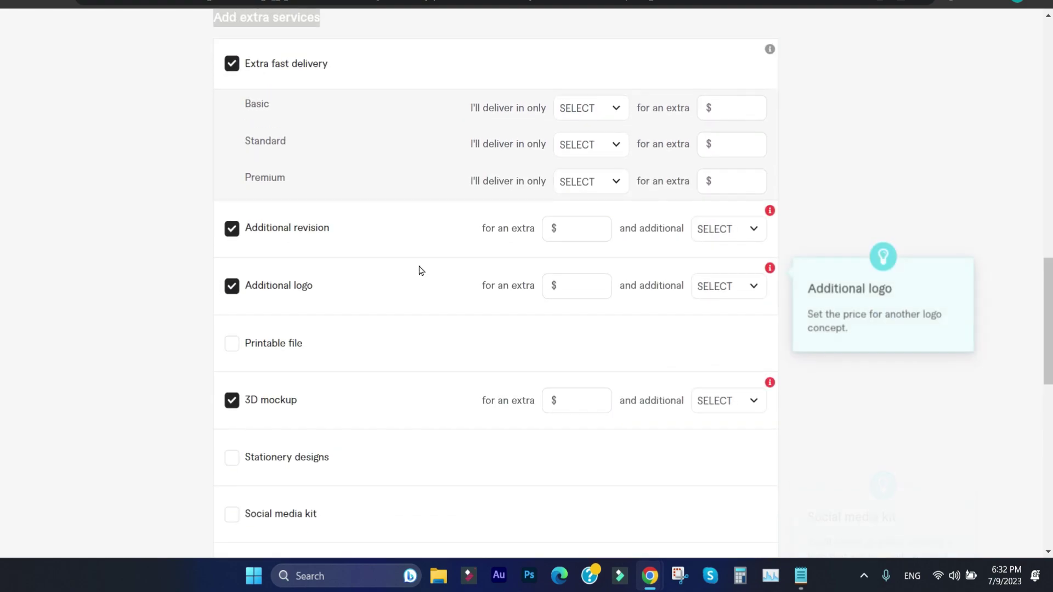
left_click(359, 241)
left_click_drag(340, 242, 212, 247)
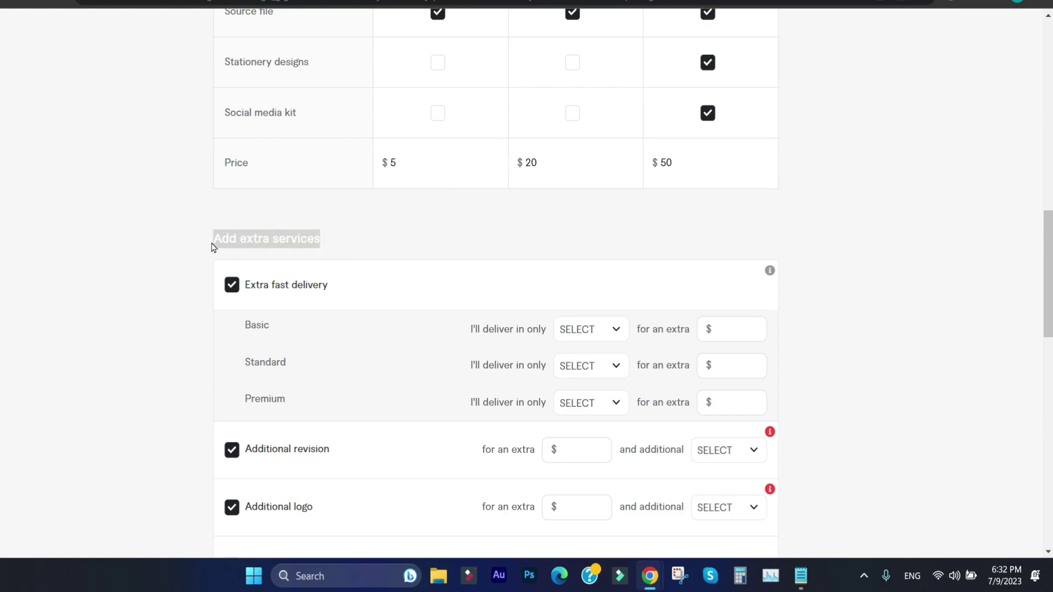
left_click(244, 238)
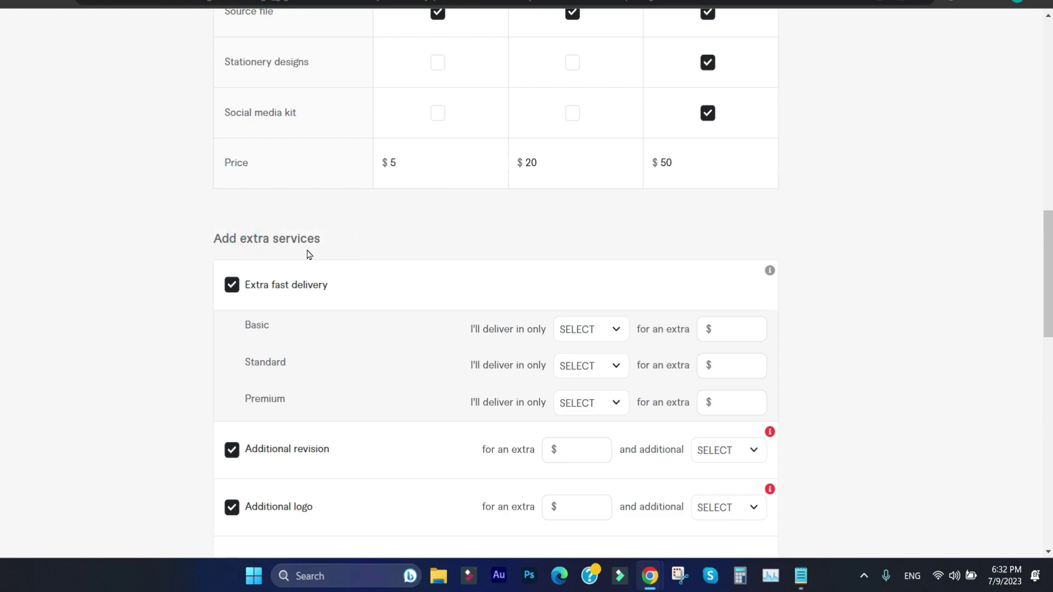
left_click_drag(329, 243, 193, 250)
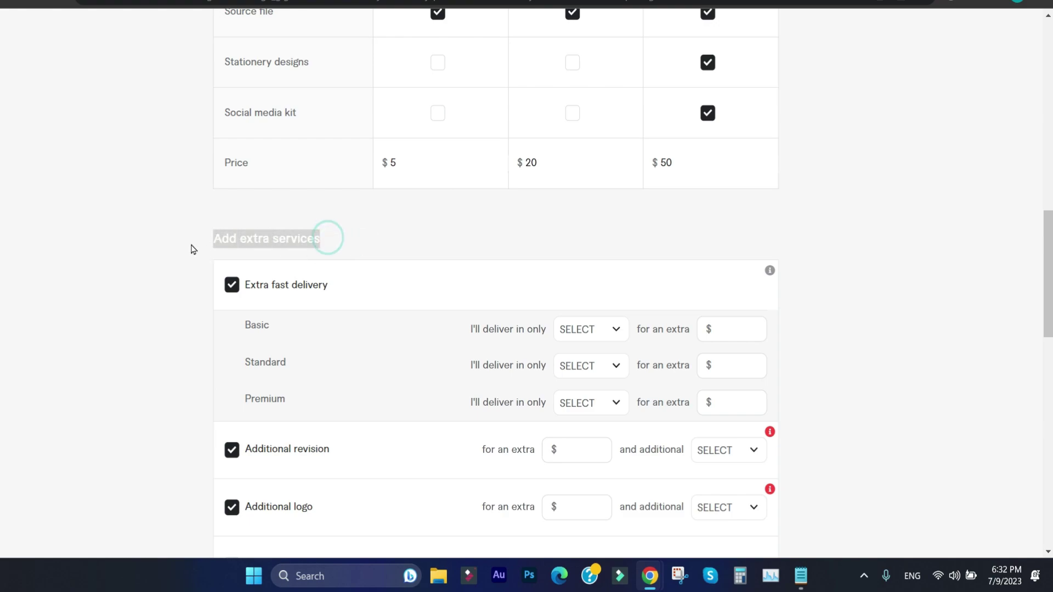